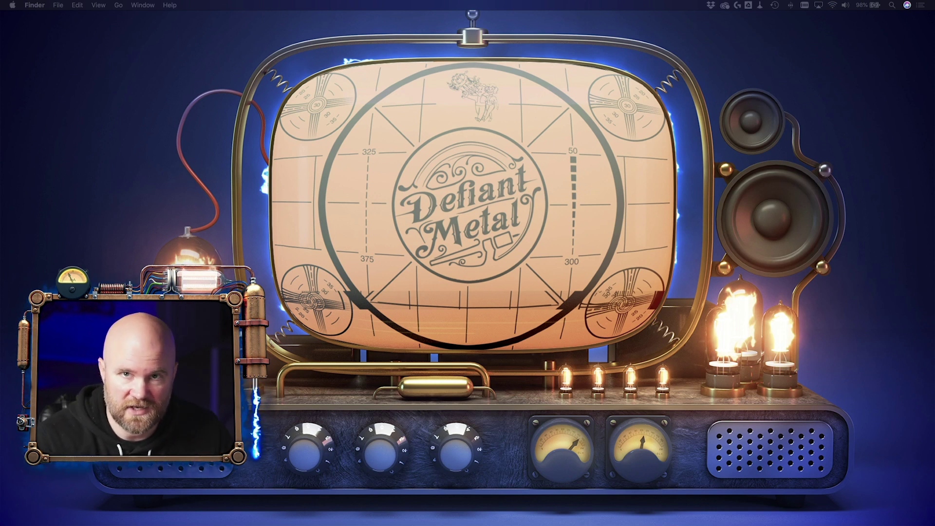
Open a Chrome window and search Google for 'fusion 360'
{"action": "key", "text": "super+Tab"}
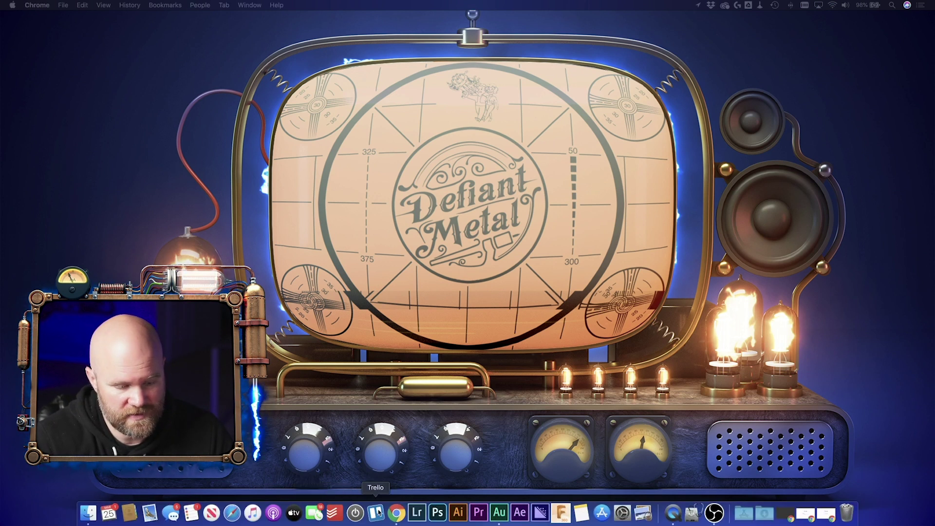
{"action": "left_click", "coordinate": [406, 520]}
{"action": "left_click", "coordinate": [422, 225]}
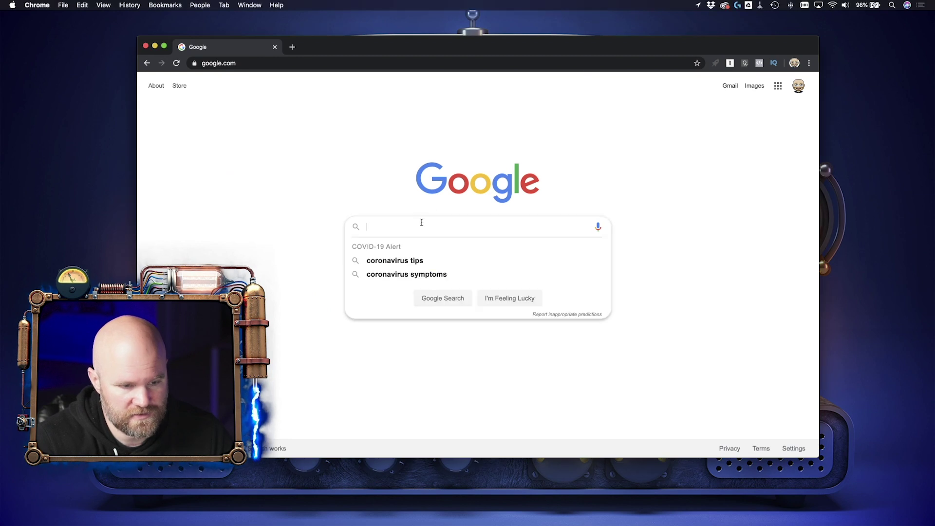
{"action": "type", "text": "fusion"}
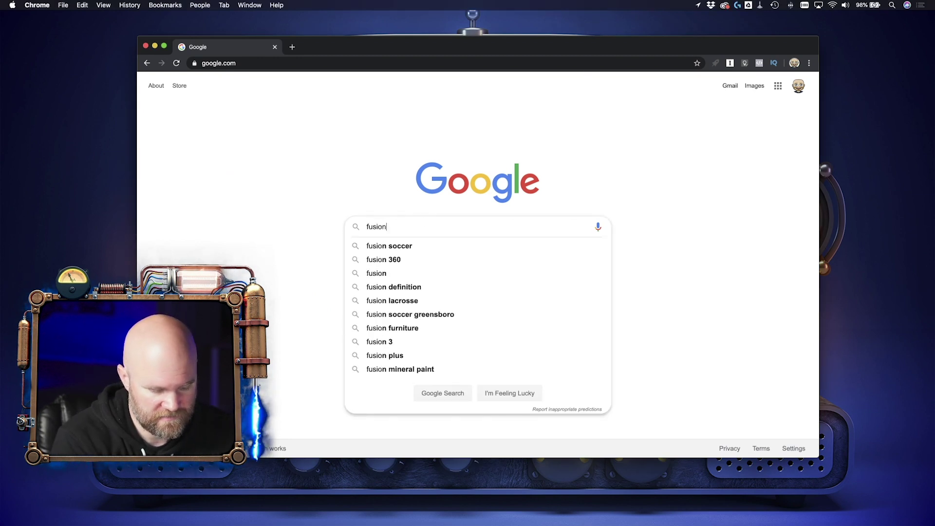
{"action": "type", "text": " 360"}
{"action": "key", "text": "Return"}
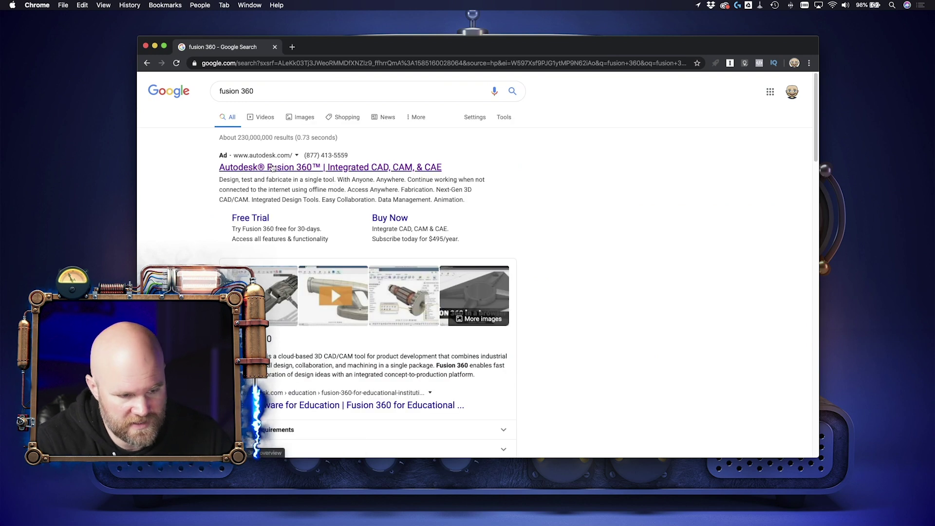
Open Autodesk's Fusion 360 page and pick the Personal use option
{"action": "left_click", "coordinate": [276, 169]}
{"action": "scroll", "coordinate": [275, 169], "scroll_direction": "down", "scroll_amount": 4}
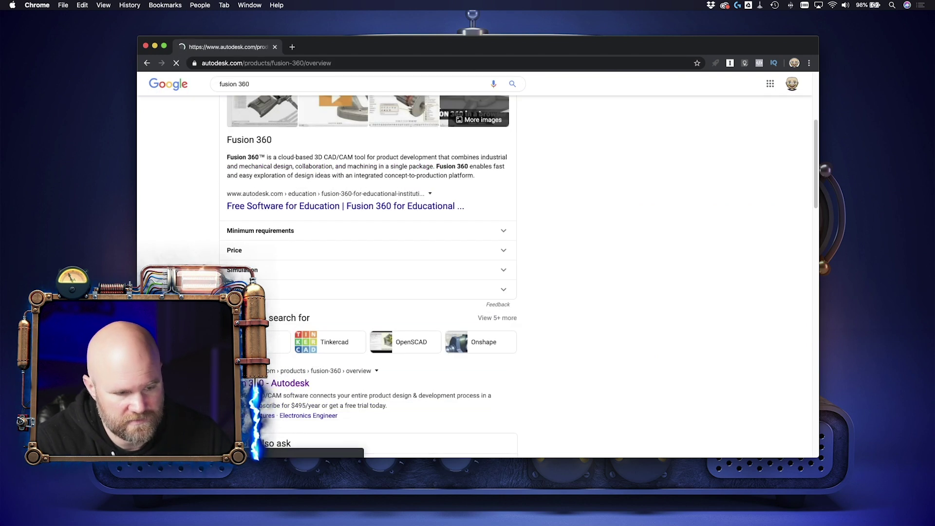
{"action": "scroll", "coordinate": [239, 254], "scroll_direction": "down", "scroll_amount": 4}
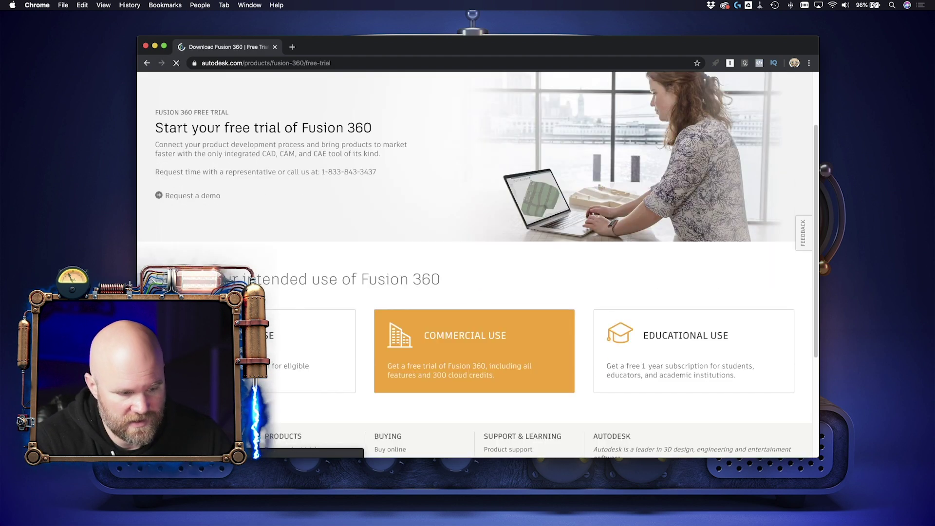
{"action": "scroll", "coordinate": [230, 229], "scroll_direction": "down", "scroll_amount": 5}
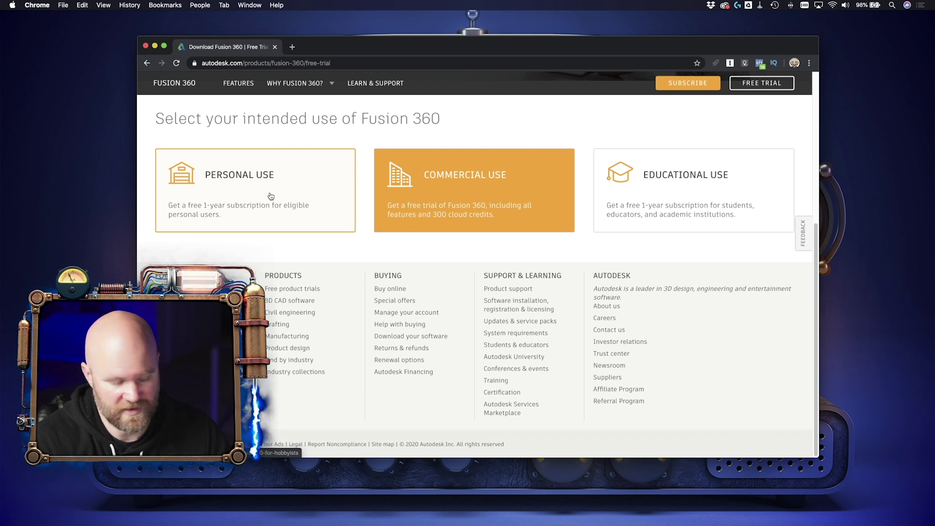
{"action": "left_click", "coordinate": [286, 204]}
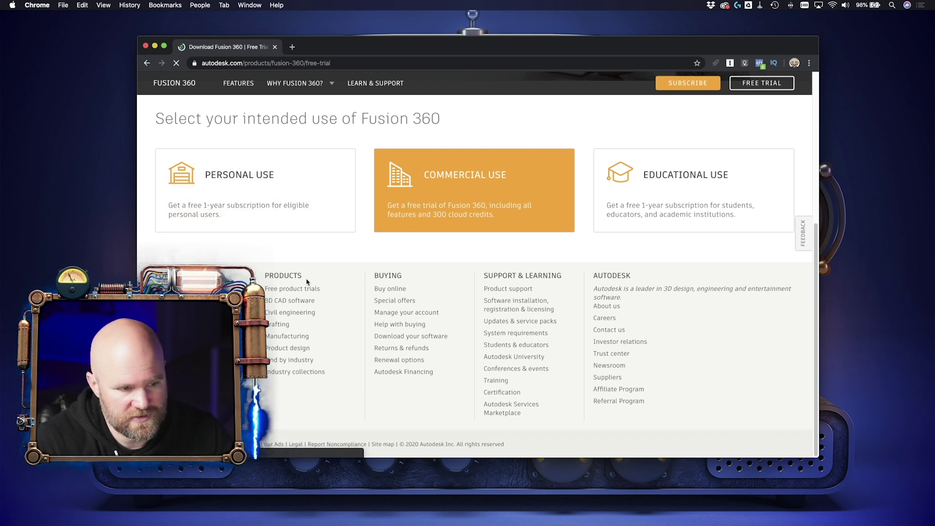
Sign in to the Autodesk account and highlight the recent personal-use activation note
{"action": "scroll", "coordinate": [465, 316], "scroll_direction": "down", "scroll_amount": 5}
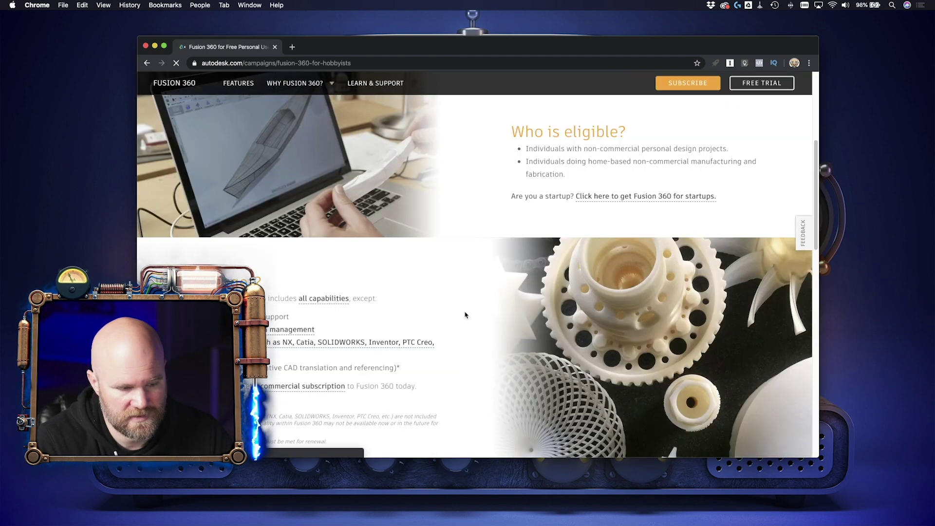
{"action": "scroll", "coordinate": [465, 315], "scroll_direction": "down", "scroll_amount": 15}
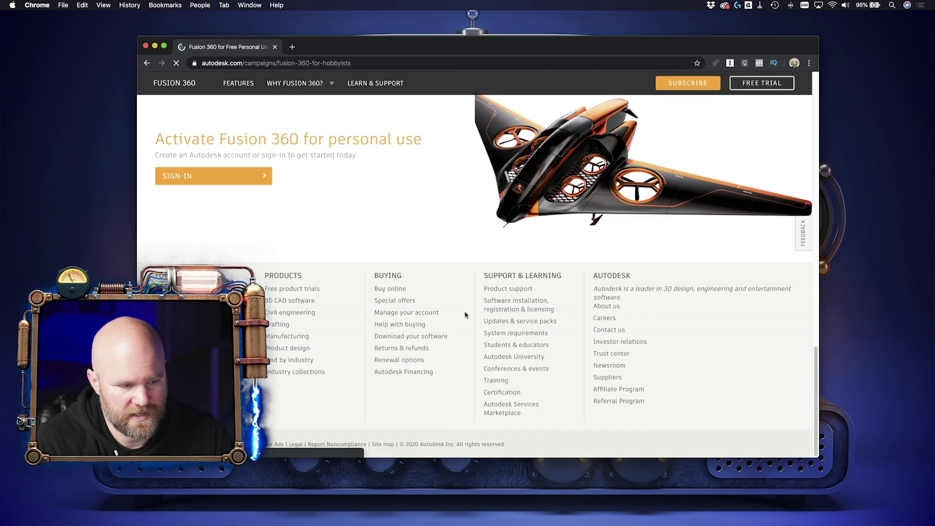
{"action": "left_click", "coordinate": [241, 176]}
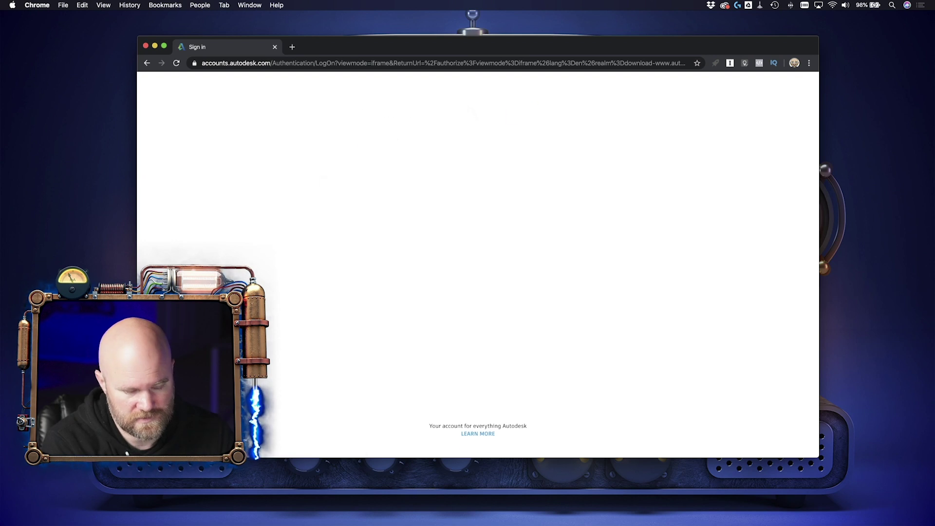
{"action": "left_click", "coordinate": [546, 215]}
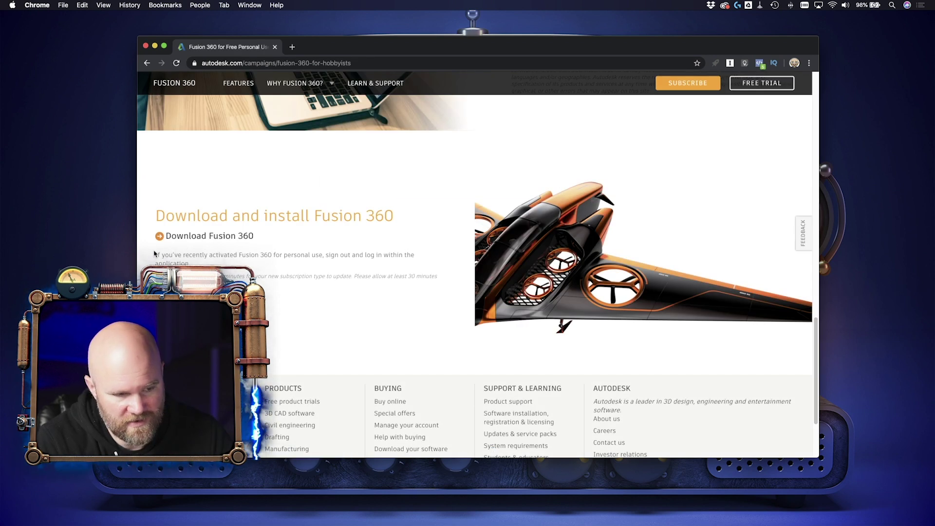
{"action": "left_click_drag", "start_coordinate": [154, 253], "coordinate": [178, 262]}
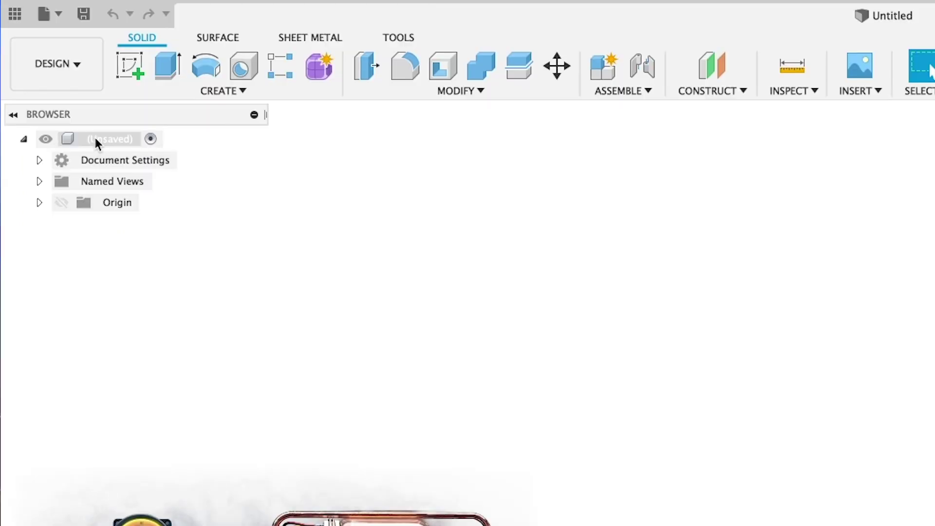
Add a new component named 'Backet' to the untitled design
{"action": "right_click", "coordinate": [96, 141]}
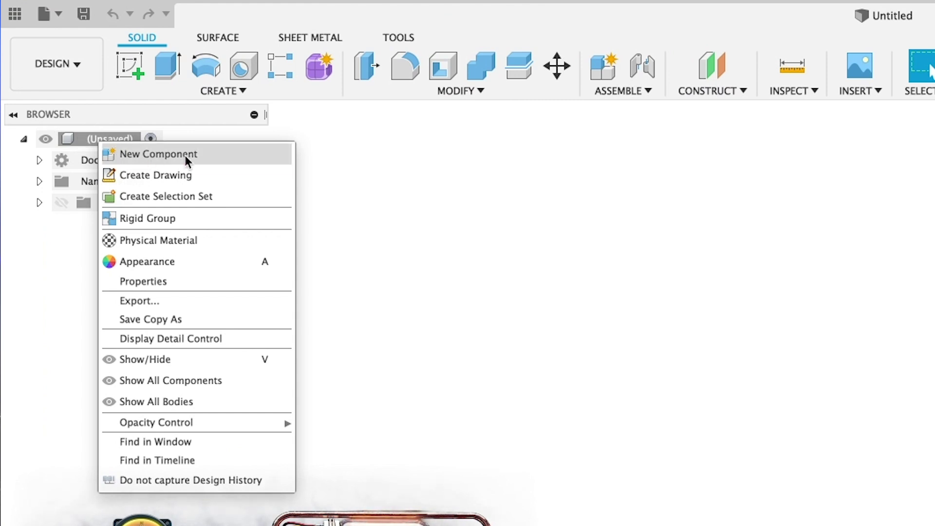
{"action": "left_click", "coordinate": [424, 164]}
{"action": "left_click", "coordinate": [239, 93]}
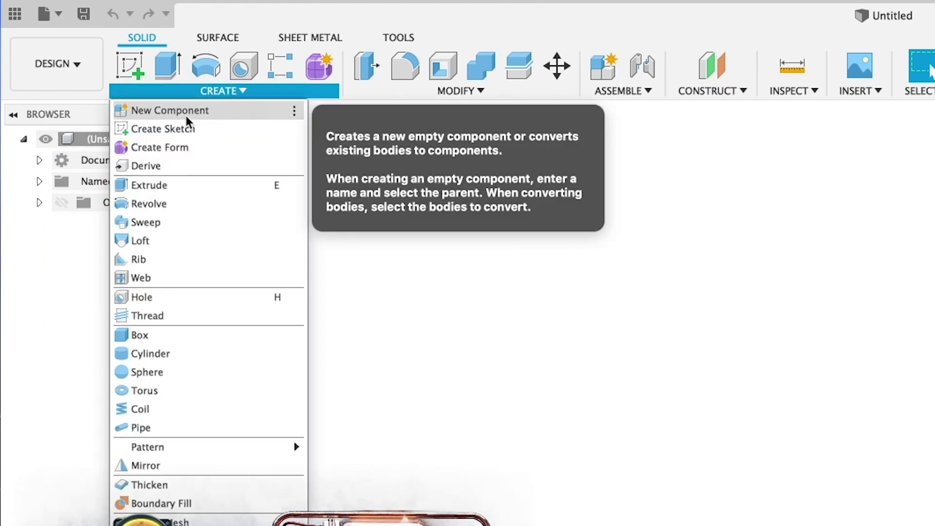
{"action": "left_click", "coordinate": [187, 117]}
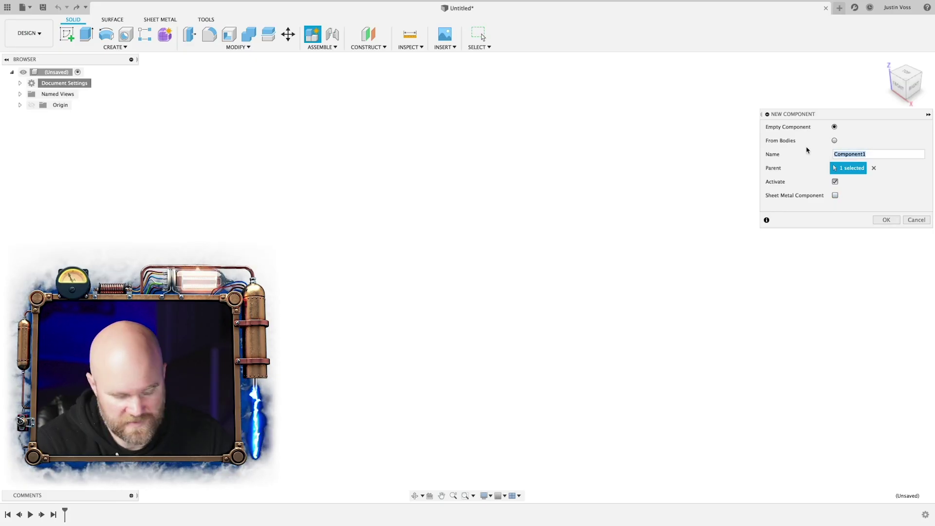
{"action": "type", "text": "Backet"}
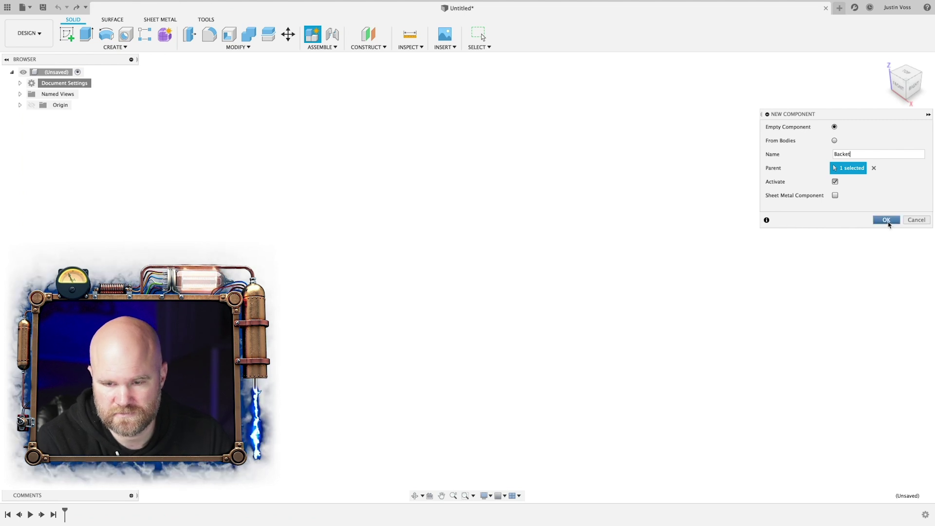
{"action": "left_click", "coordinate": [891, 221]}
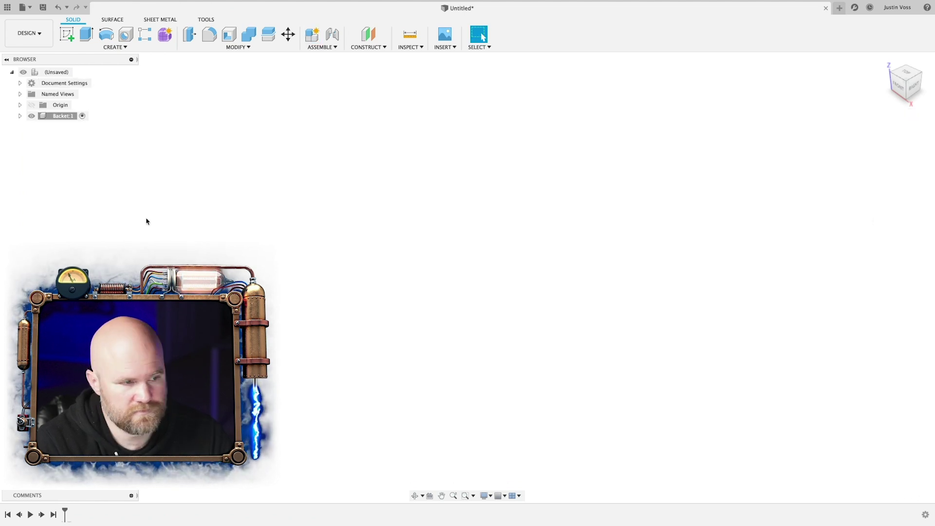
Expand and collapse the Backet component in the Browser
{"action": "left_click", "coordinate": [19, 116]}
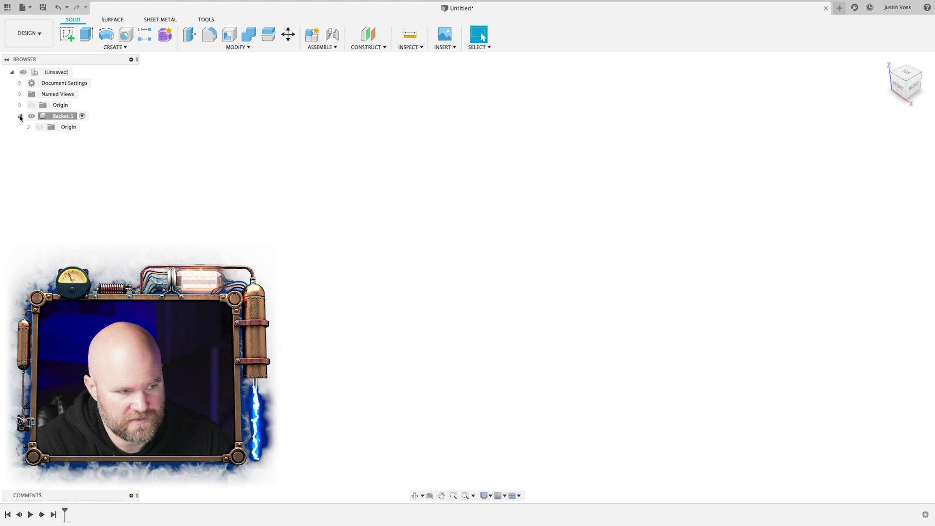
{"action": "left_click", "coordinate": [20, 116]}
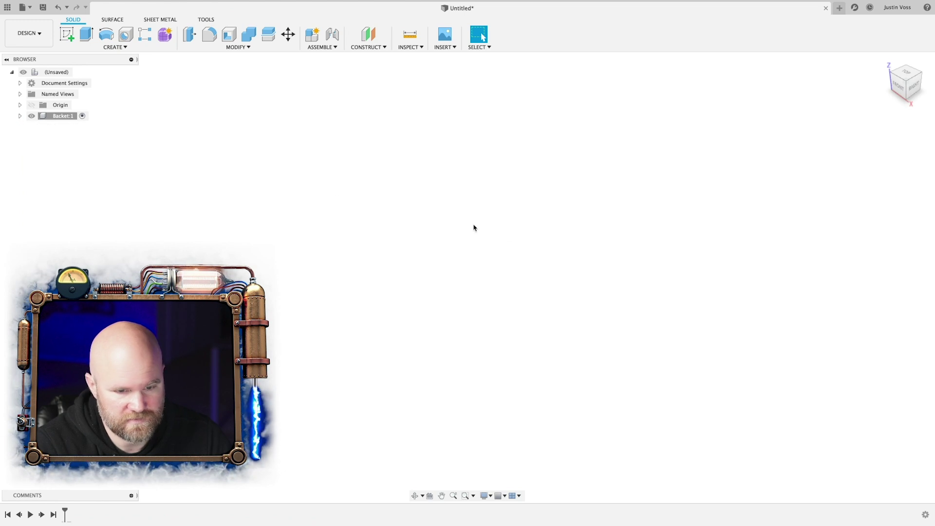
{"action": "left_click", "coordinate": [70, 37]}
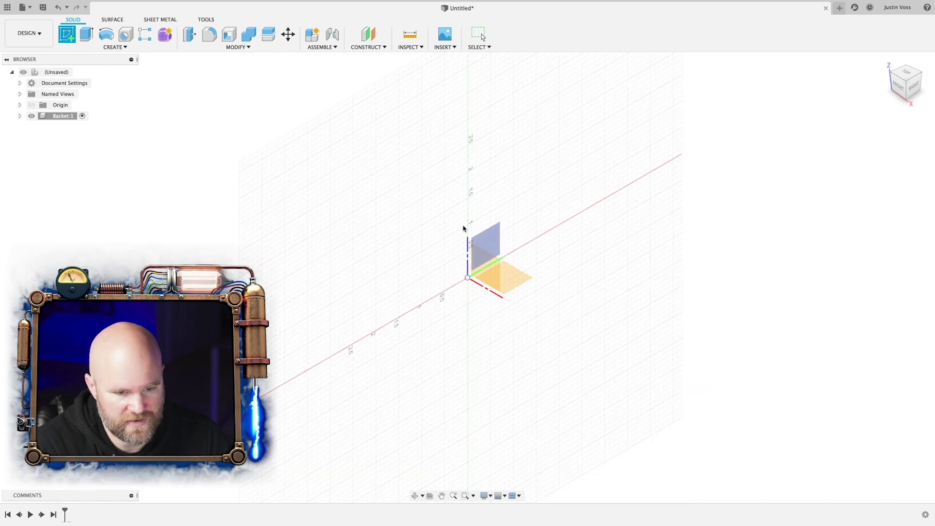
Orbit the view and place the new sketch on the XY origin plane
{"action": "mouse_move", "coordinate": [468, 278]}
{"action": "middle_mouse_down", "text": "shift"}
{"action": "mouse_move", "coordinate": [468, 259]}
{"action": "mouse_move", "coordinate": [382, 271]}
{"action": "mouse_move", "coordinate": [423, 271]}
{"action": "mouse_move", "coordinate": [468, 287]}
{"action": "middle_mouse_up", "text": "shift"}
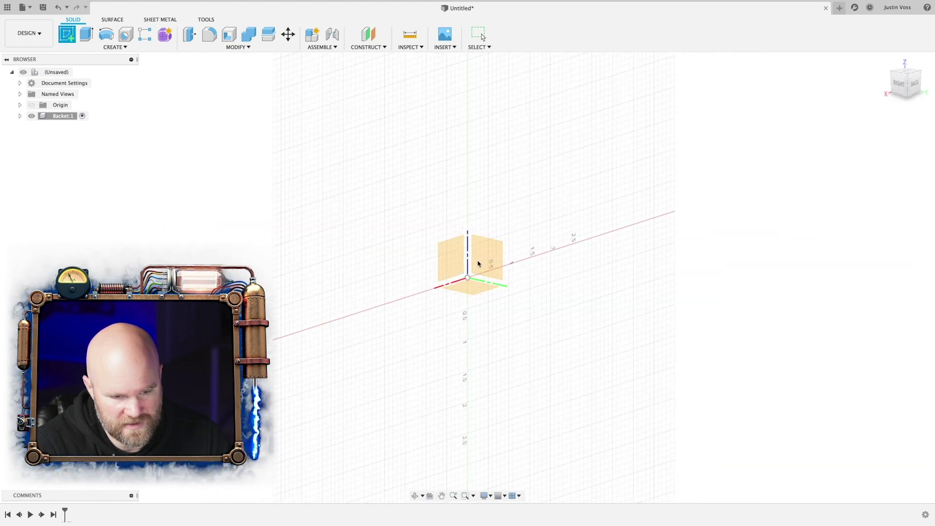
{"action": "middle_click_drag", "start_coordinate": [485, 268], "coordinate": [470, 288], "text": "shift"}
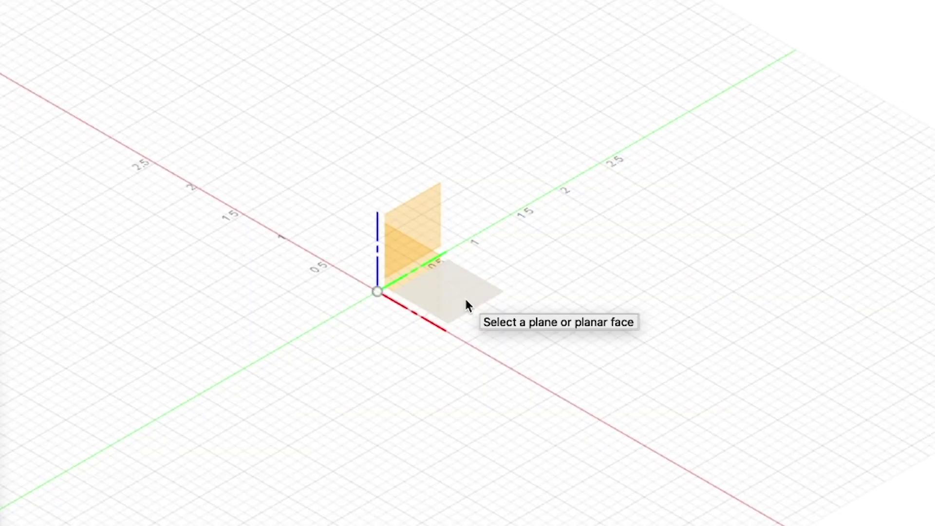
{"action": "left_click", "coordinate": [466, 306]}
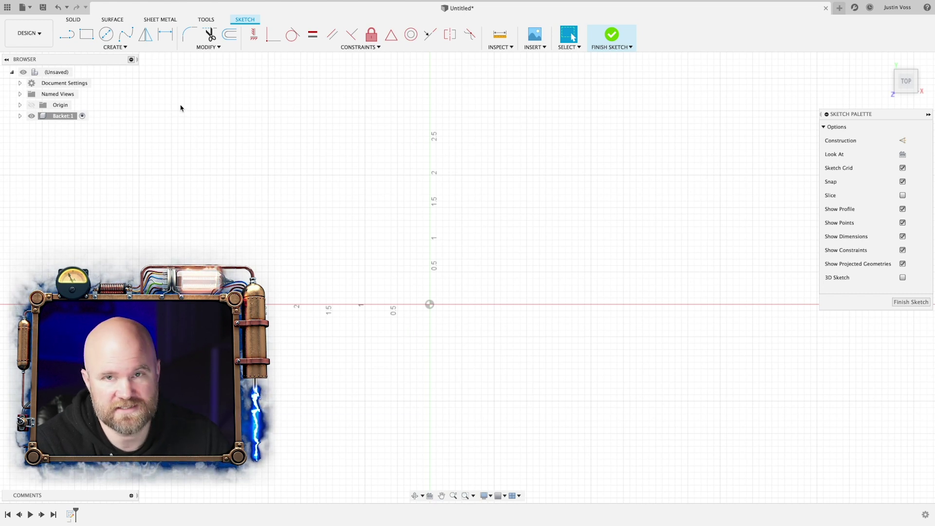
{"action": "left_click", "coordinate": [125, 49]}
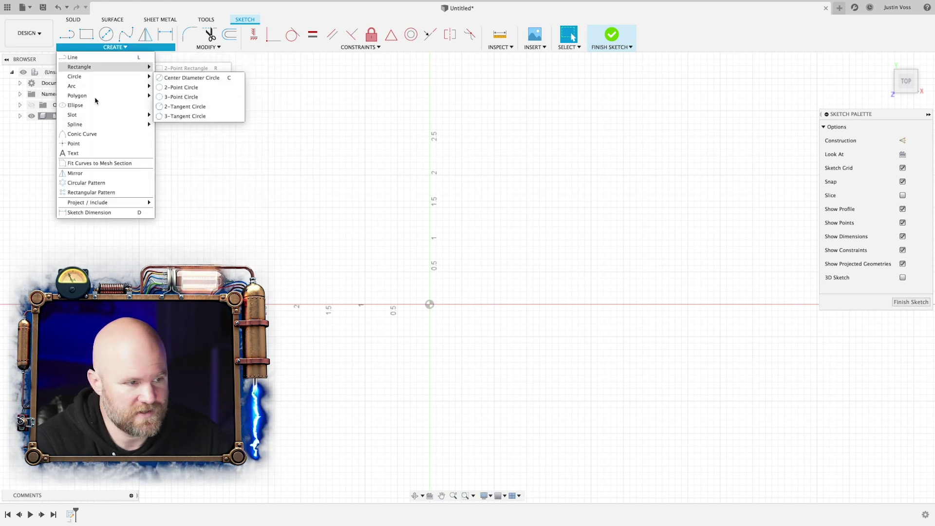
Draw a 2.50 by 2.00 two-point rectangle starting at the origin
{"action": "left_click", "coordinate": [171, 68]}
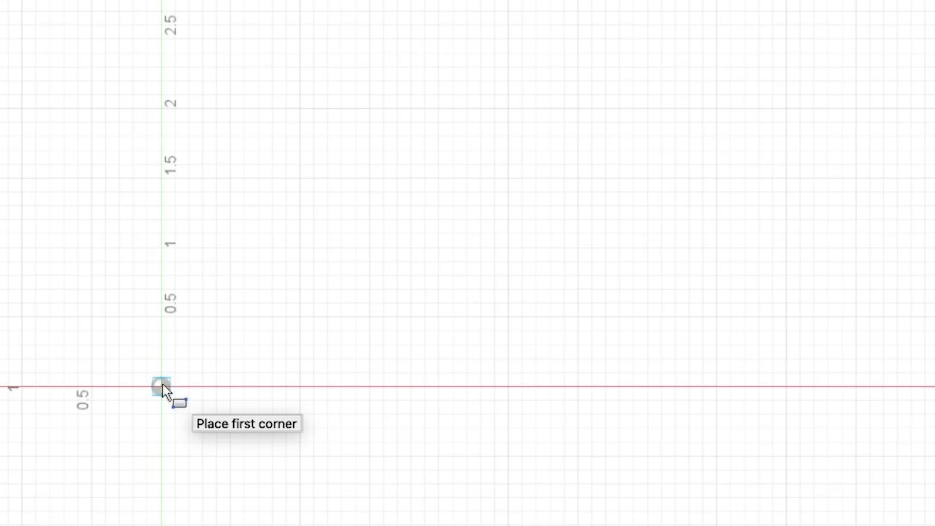
{"action": "left_click", "coordinate": [430, 304]}
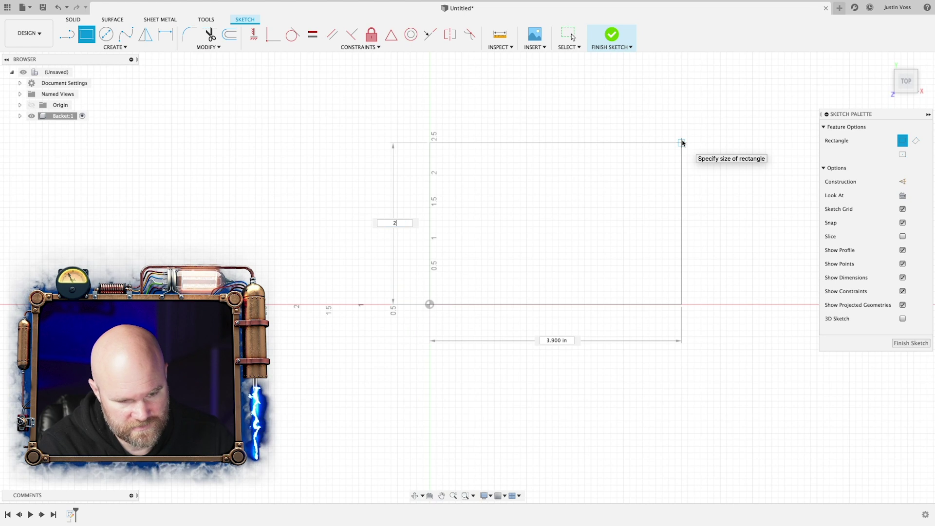
{"action": "key", "text": "Tab"}
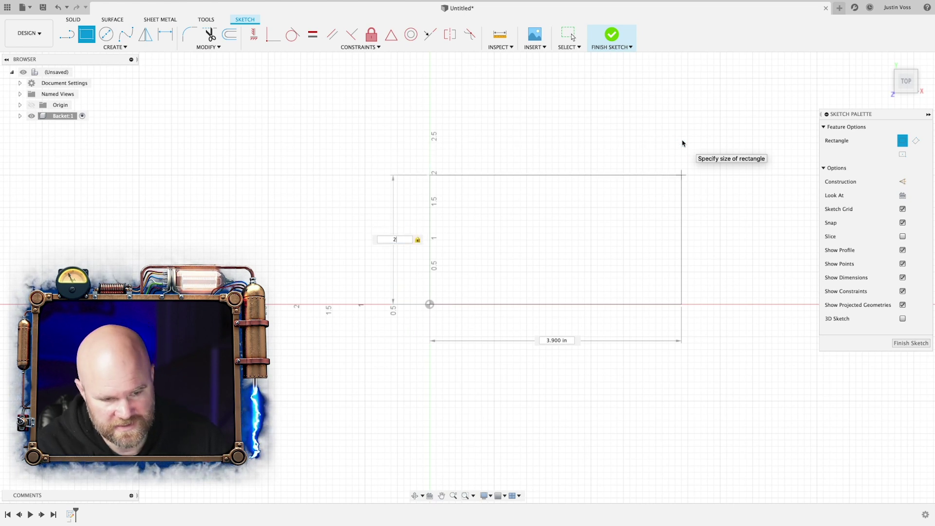
{"action": "key", "text": "Tab"}
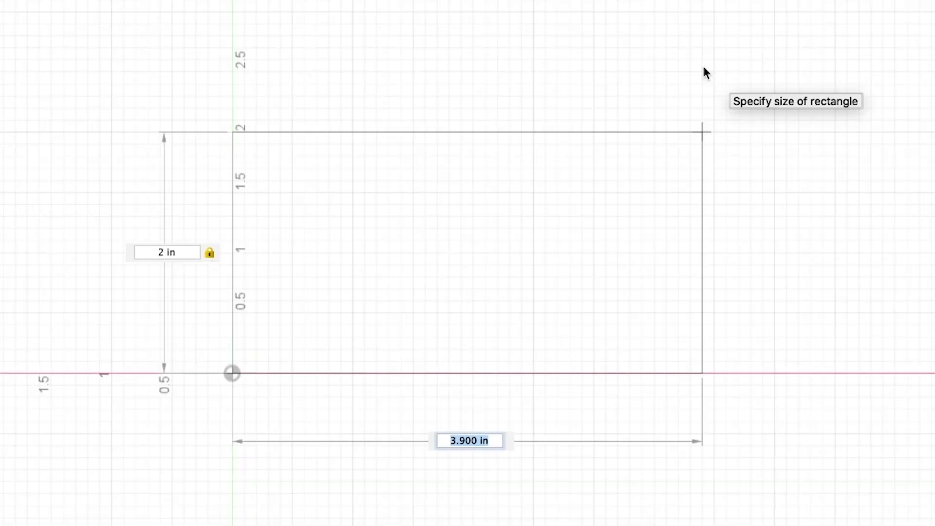
{"action": "type", "text": "2"}
{"action": "key", "text": "Tab"}
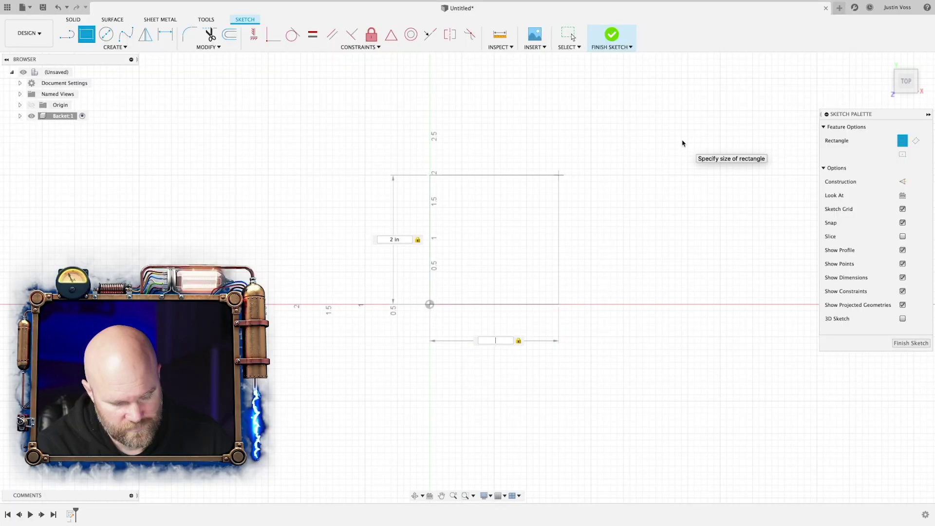
{"action": "type", "text": "2.5"}
{"action": "key", "text": "Return"}
{"action": "key", "text": "Escape"}
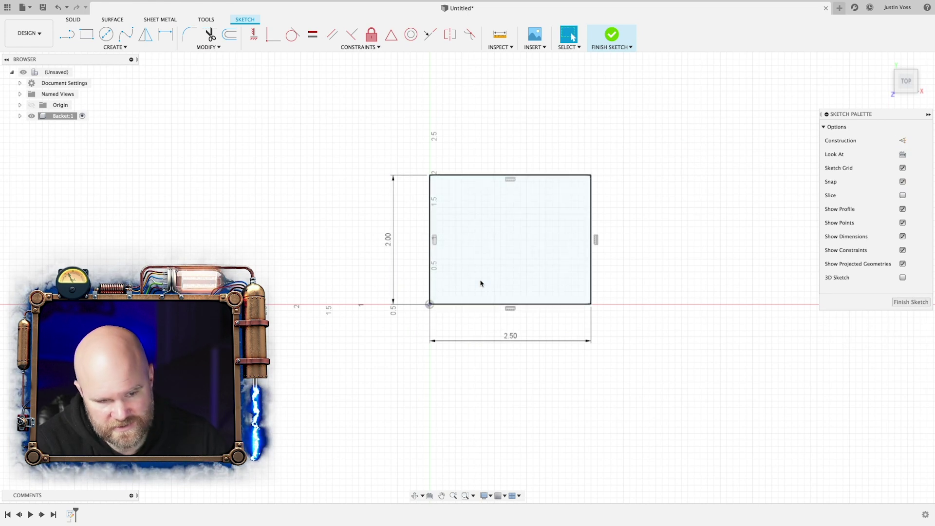
Add a 1.75-diameter circle centred on the rectangle's left edge midpoint
{"action": "left_click", "coordinate": [106, 36]}
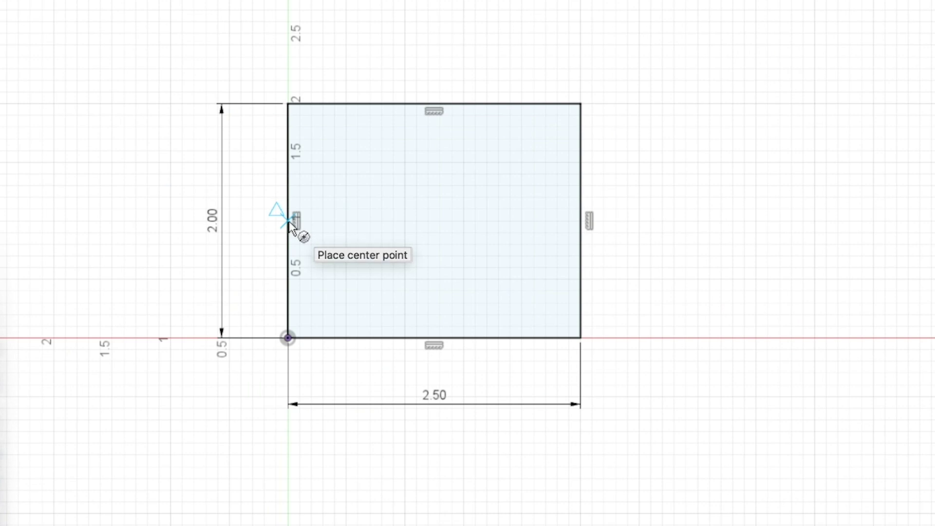
{"action": "left_click", "coordinate": [288, 221]}
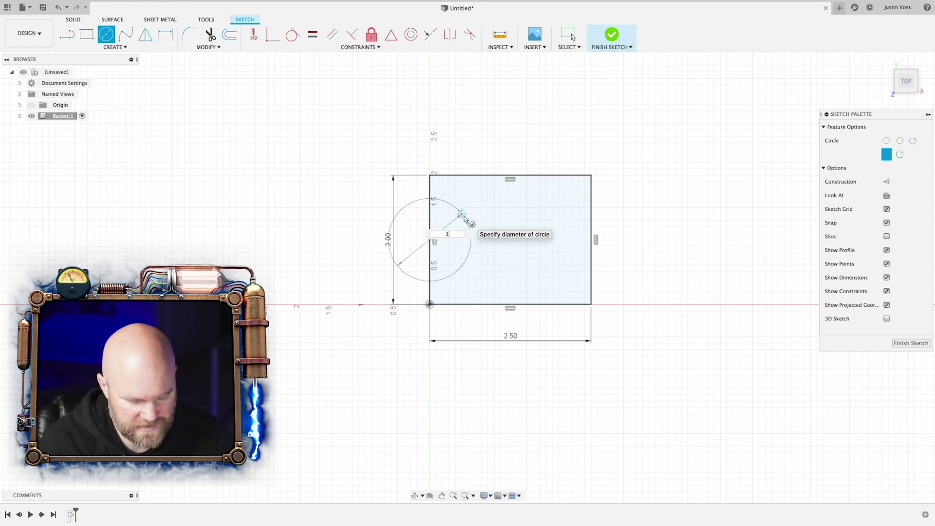
{"action": "type", "text": ".75"}
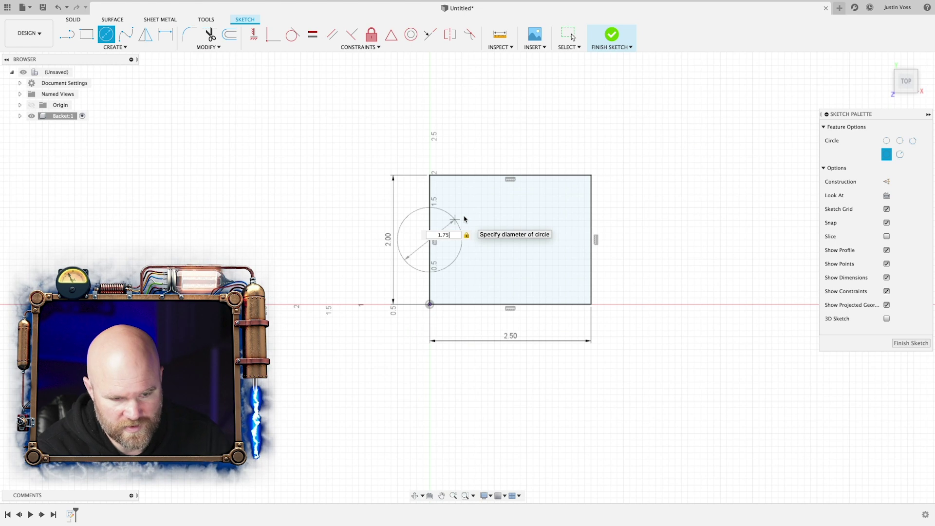
{"action": "key", "text": "Return"}
{"action": "key", "text": "Escape"}
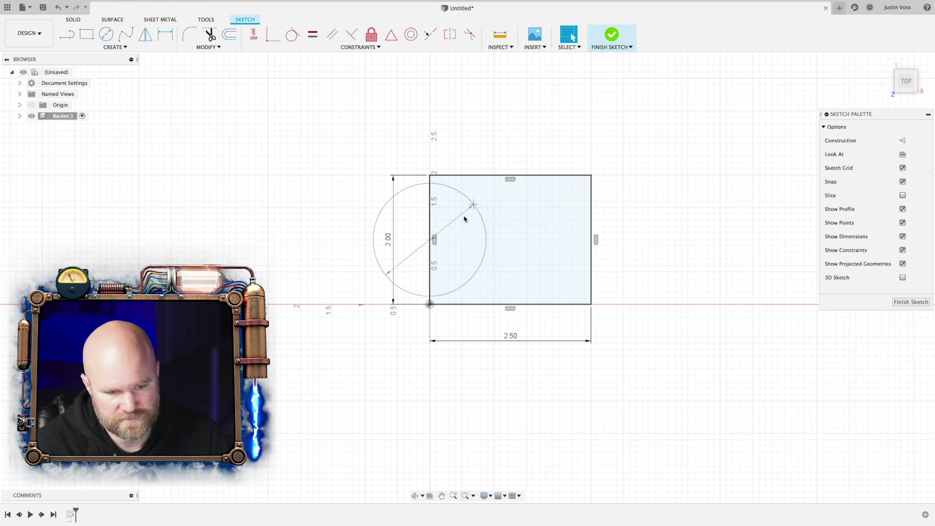
{"action": "left_click", "coordinate": [909, 7]}
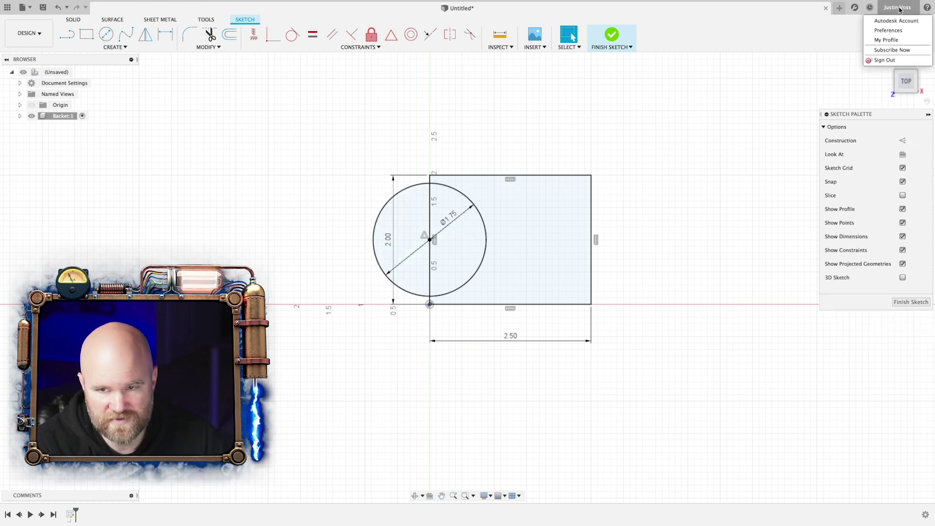
In Preferences, keep Design default units as inches, set Manufacture units to inches, and apply
{"action": "left_click", "coordinate": [900, 33]}
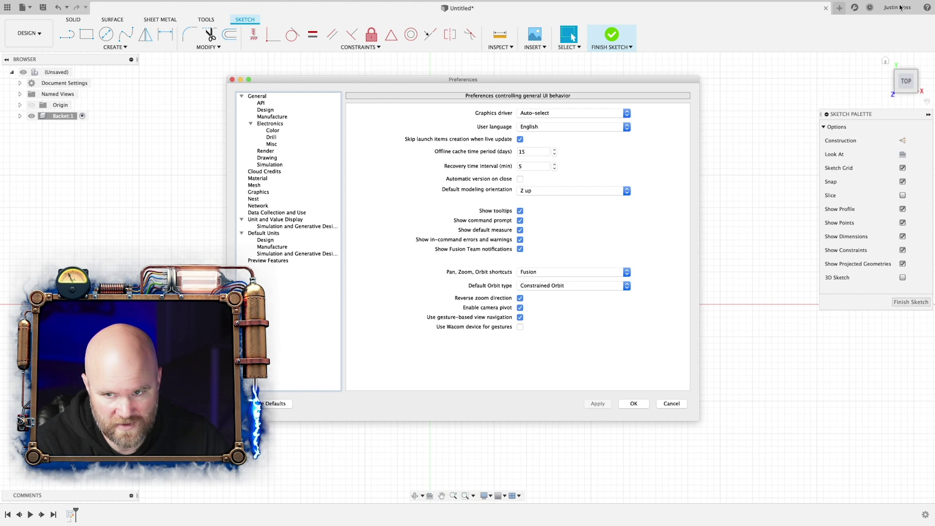
{"action": "left_click", "coordinate": [266, 240]}
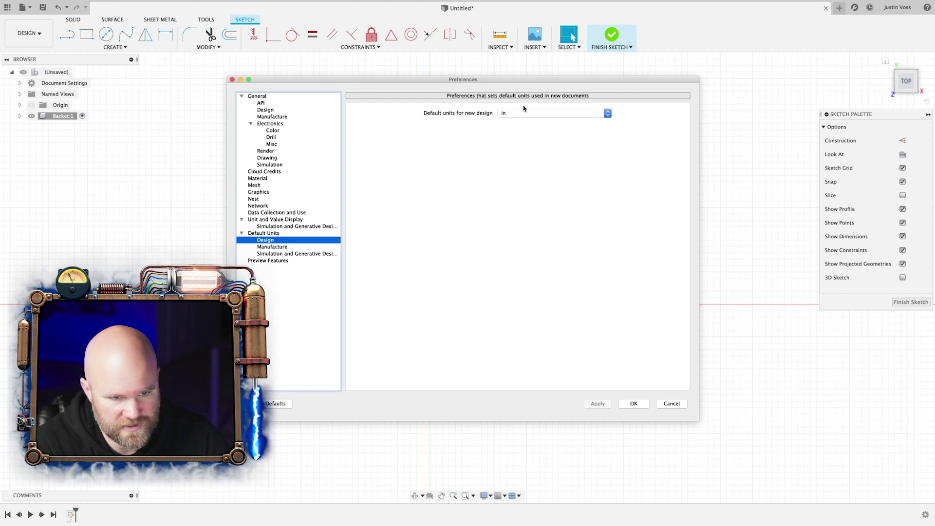
{"action": "left_click", "coordinate": [510, 115]}
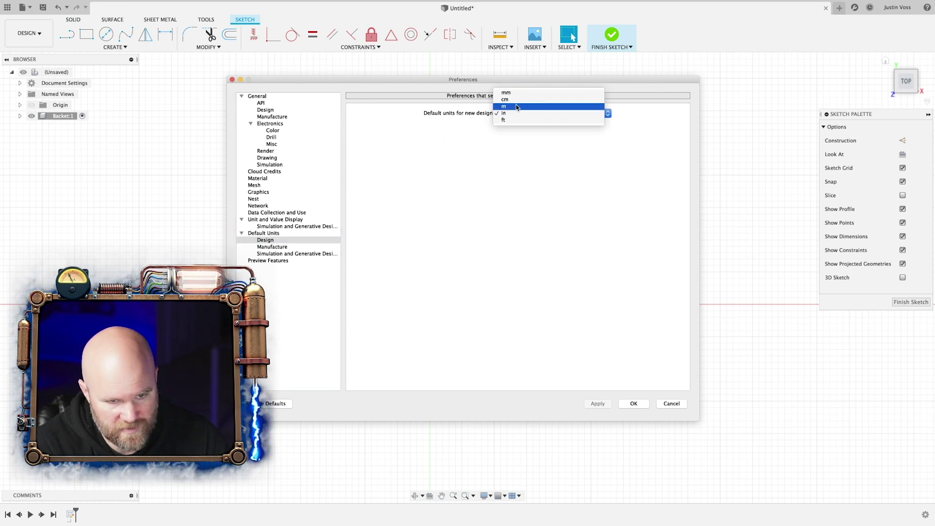
{"action": "left_click", "coordinate": [516, 119]}
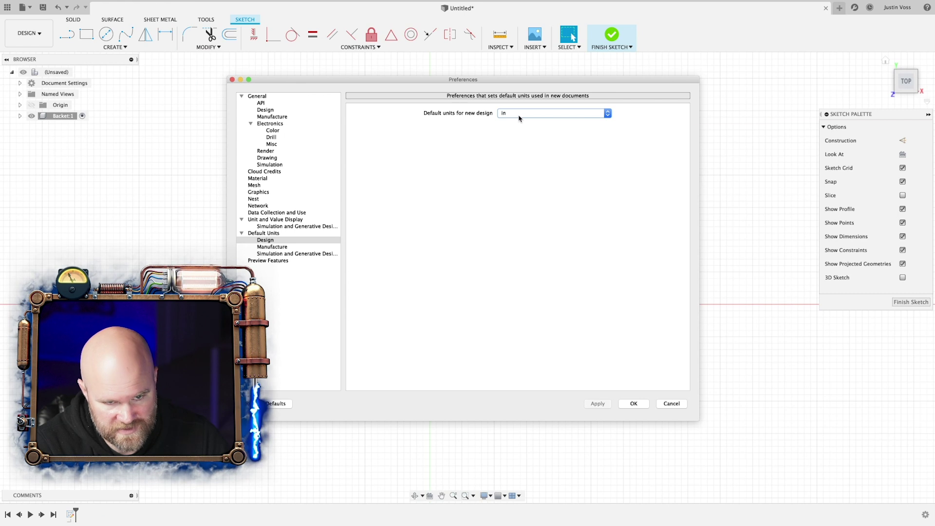
{"action": "left_click", "coordinate": [279, 248]}
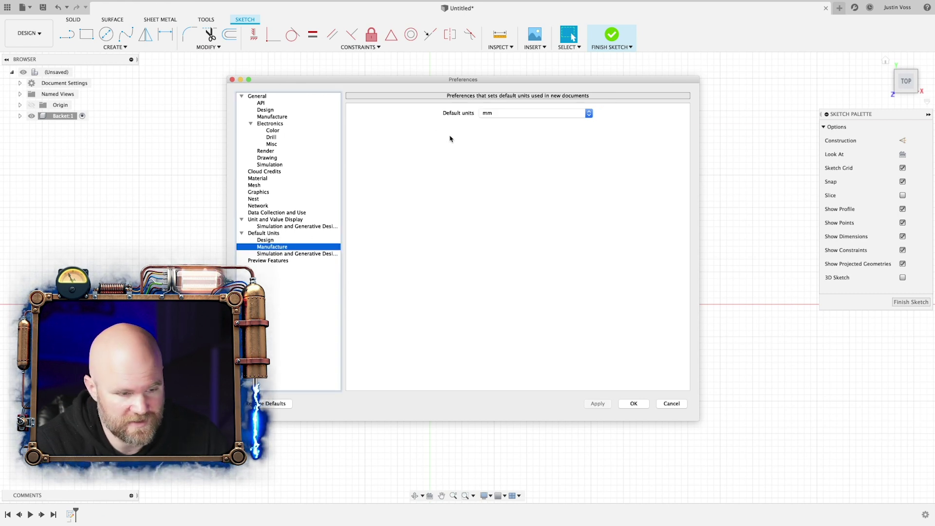
{"action": "left_click", "coordinate": [500, 117]}
{"action": "left_click", "coordinate": [500, 121]}
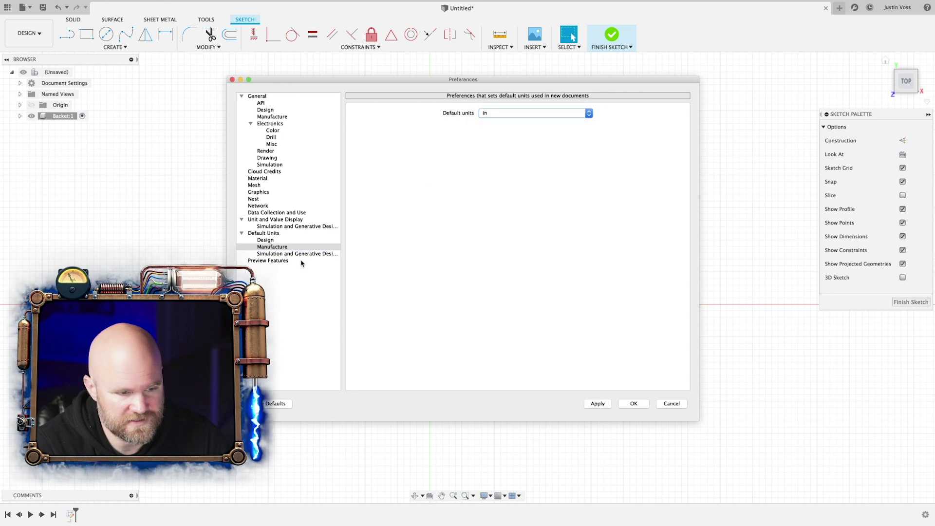
{"action": "left_click", "coordinate": [286, 254]}
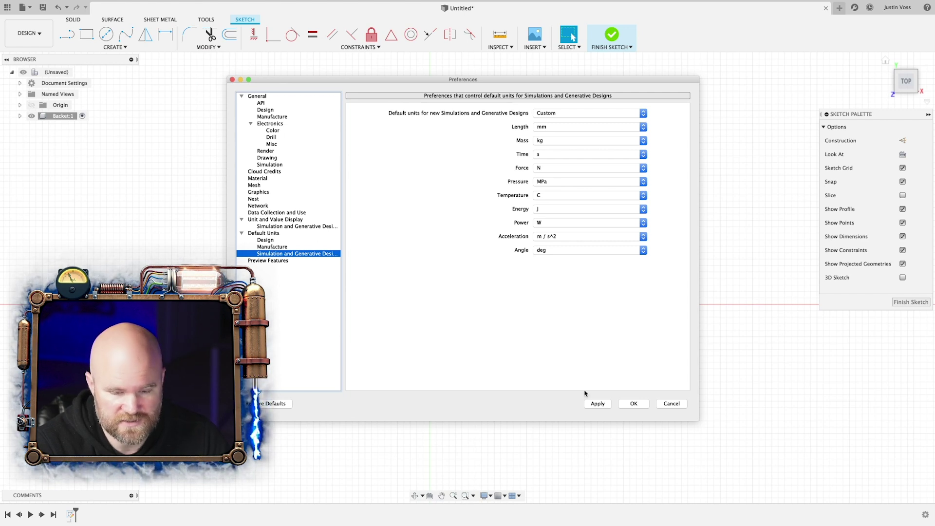
{"action": "left_click", "coordinate": [604, 406]}
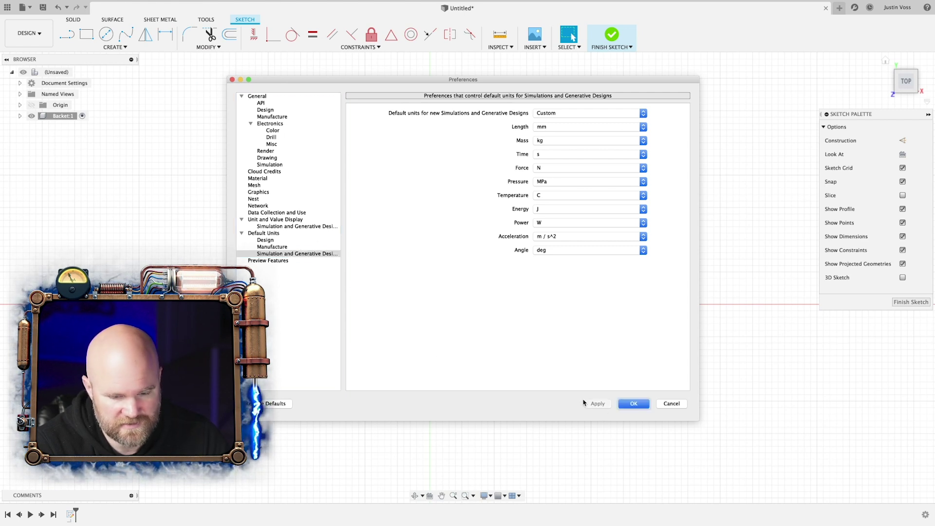
{"action": "left_click", "coordinate": [633, 404]}
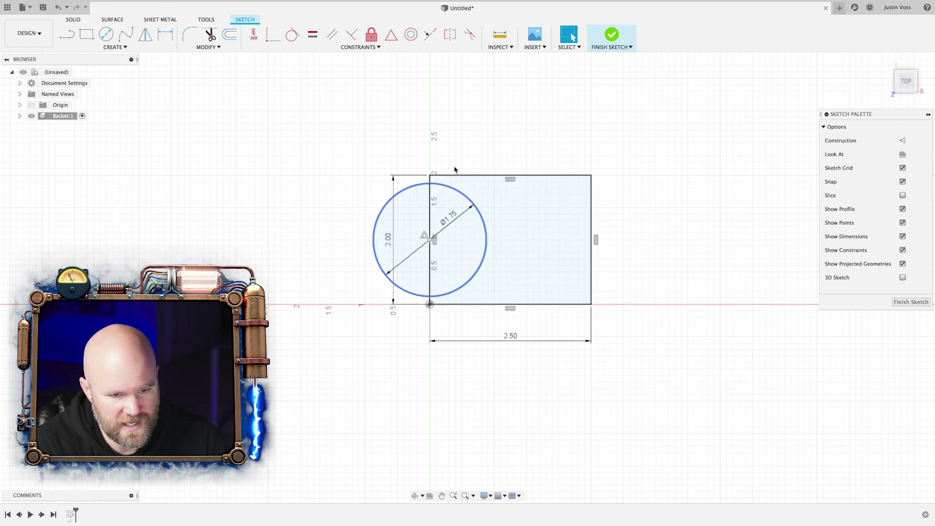
Trim the circle's outer arc and the left edge between its ends into a semicircular notch
{"action": "left_click", "coordinate": [210, 36]}
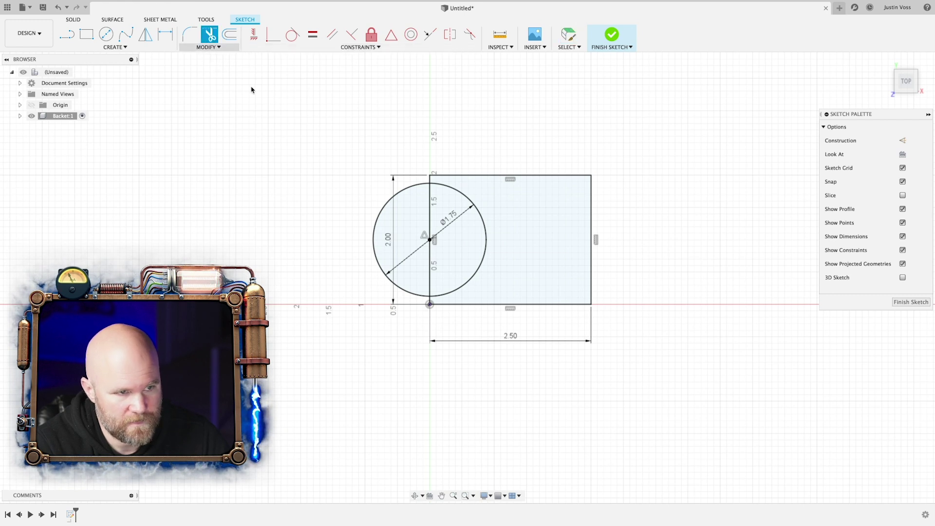
{"action": "left_click", "coordinate": [410, 190]}
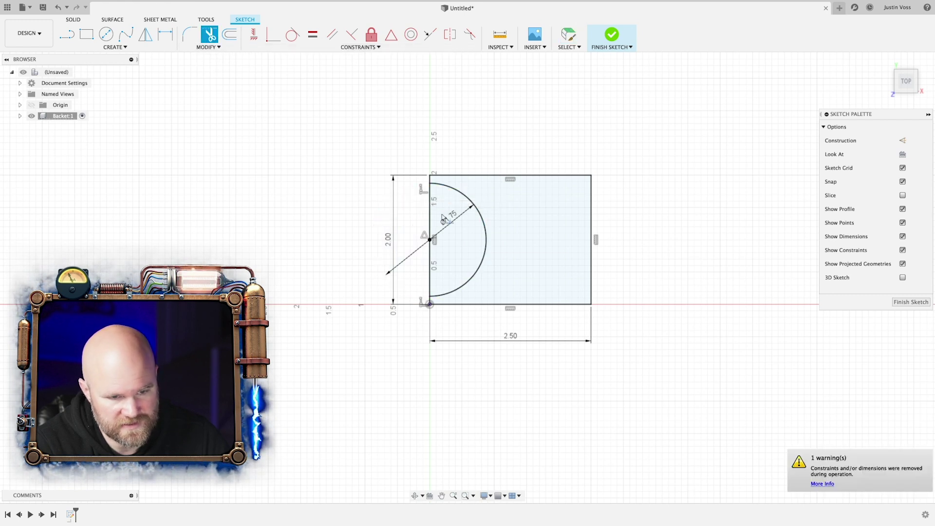
{"action": "left_click", "coordinate": [441, 207]}
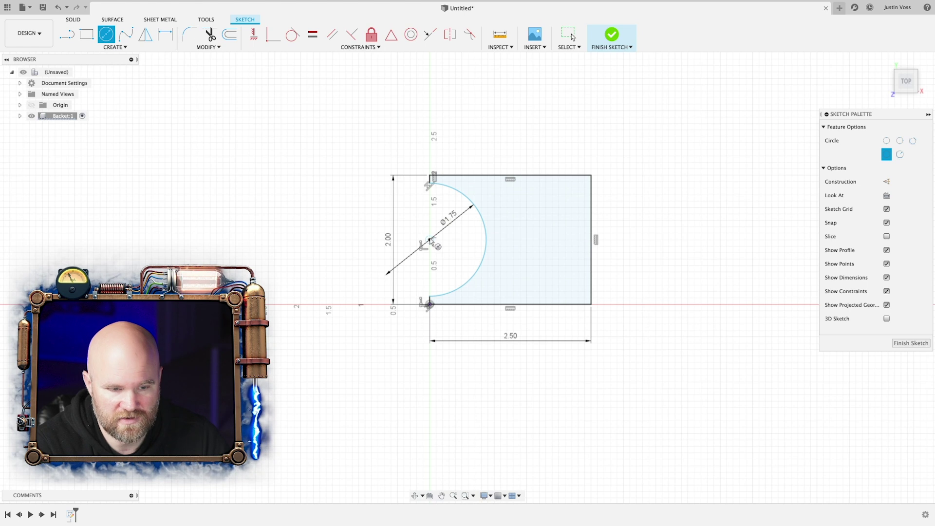
{"action": "key", "text": "Escape"}
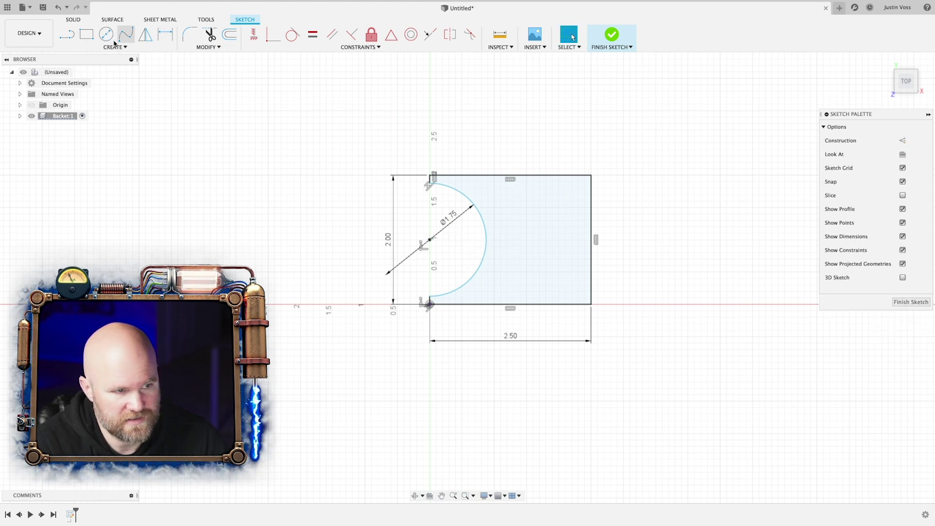
Draw a 1.25-long horizontal line from the notch arc's midpoint
{"action": "left_click", "coordinate": [66, 34]}
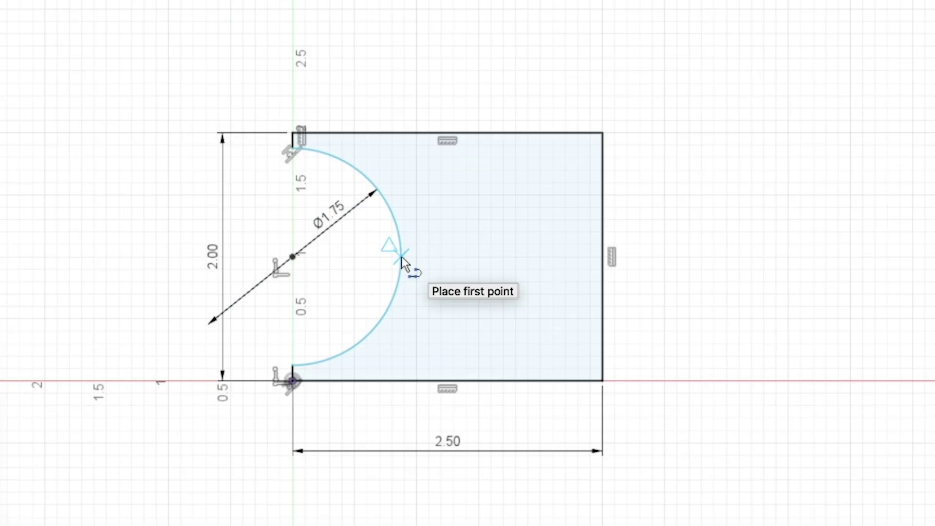
{"action": "left_click", "coordinate": [401, 257]}
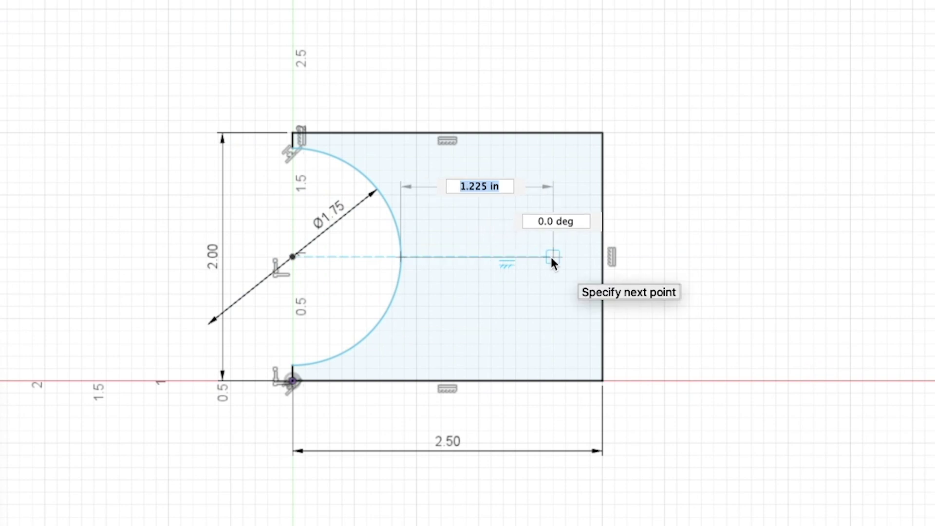
{"action": "type", "text": "1"}
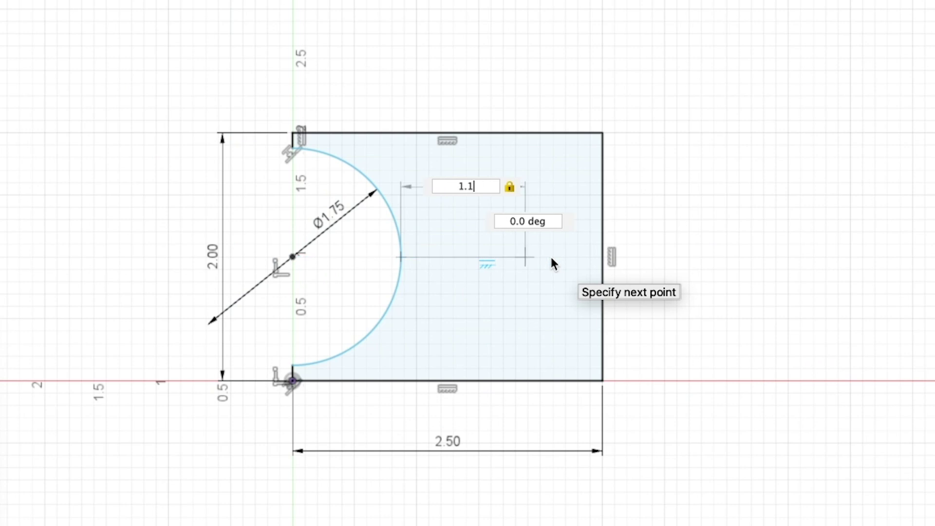
{"action": "type", "text": ".25"}
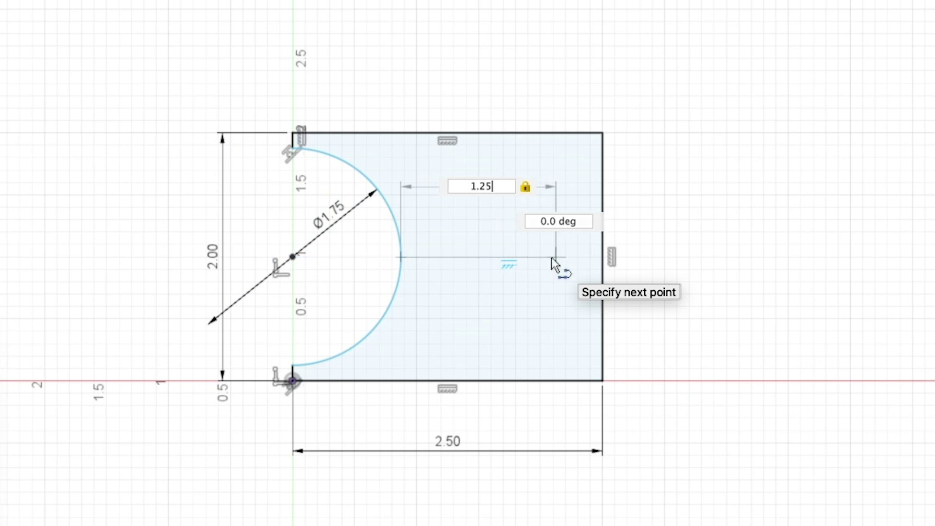
{"action": "key", "text": "Return"}
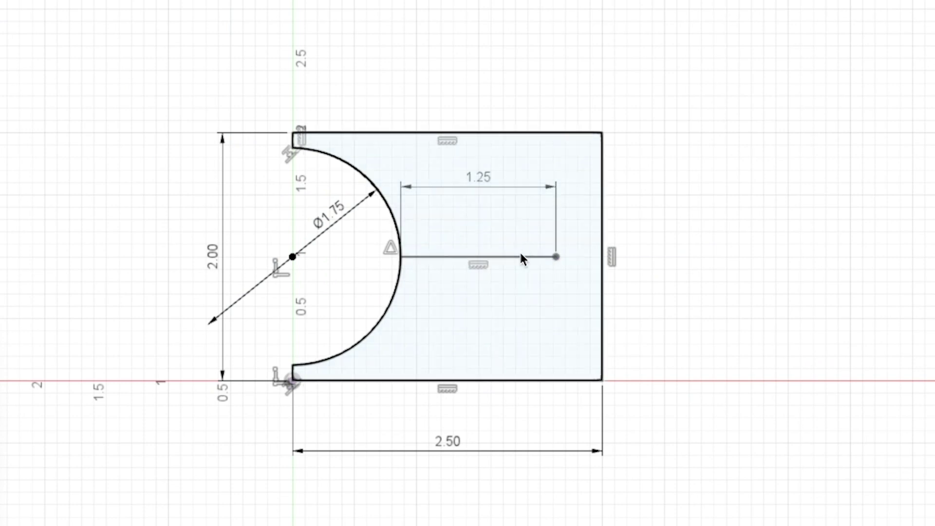
Convert that line to construction and start a circle at its endpoint
{"action": "left_click", "coordinate": [523, 258]}
{"action": "right_click", "coordinate": [522, 263]}
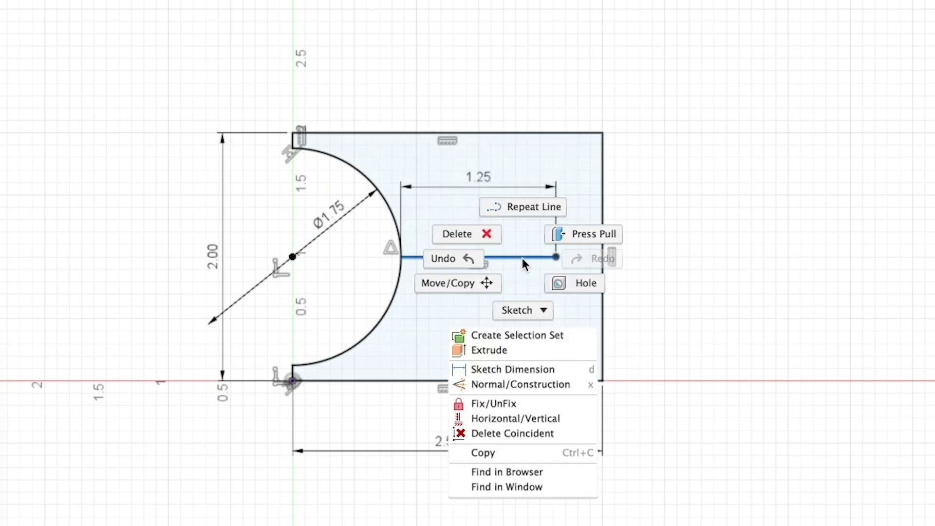
{"action": "left_click", "coordinate": [524, 384]}
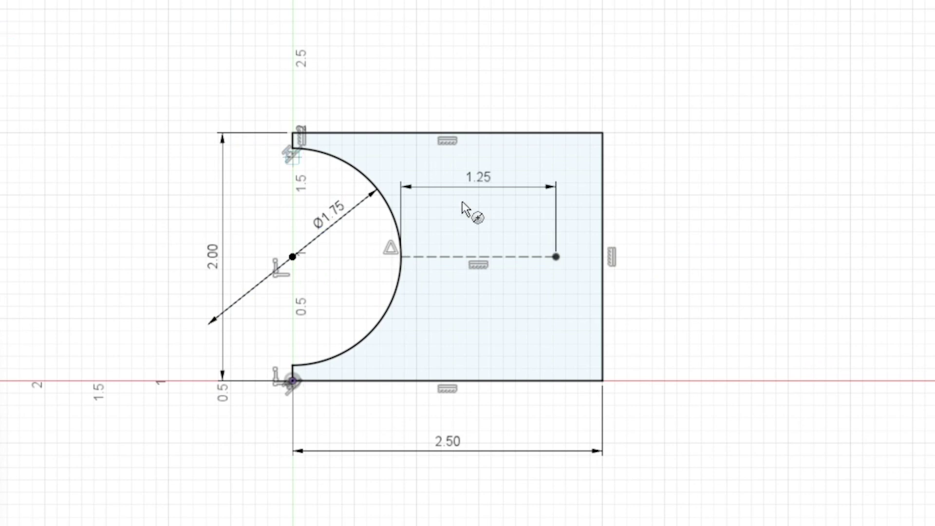
{"action": "left_click", "coordinate": [556, 257]}
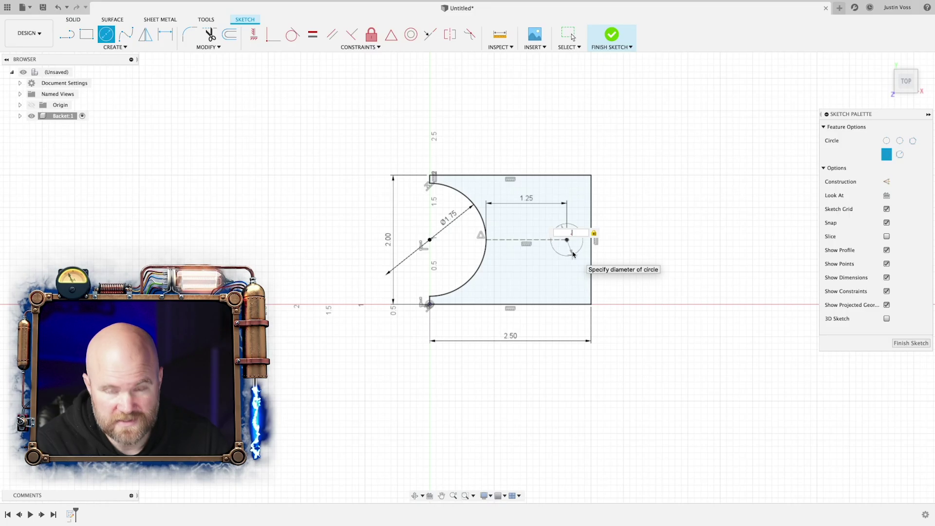
Give the new circle a 0.375 in diameter to form the hole
{"action": "type", "text": "."}
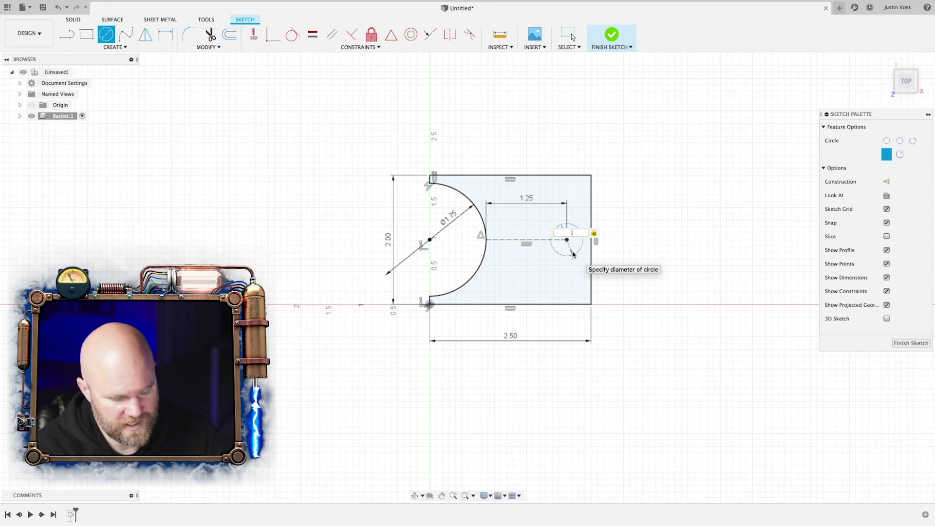
{"action": "type", "text": "375"}
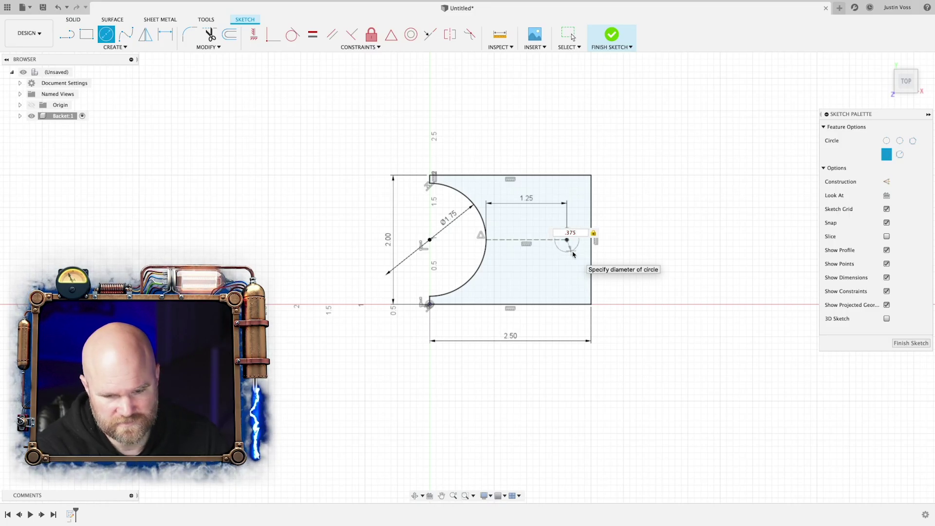
{"action": "key", "text": "Return"}
{"action": "key", "text": "Escape"}
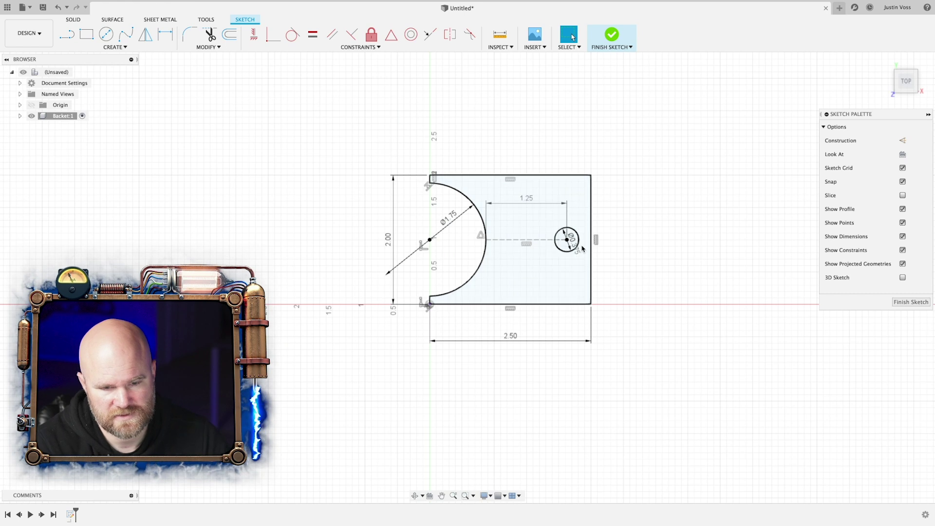
{"action": "scroll", "coordinate": [485, 229], "scroll_direction": "up", "scroll_amount": 3}
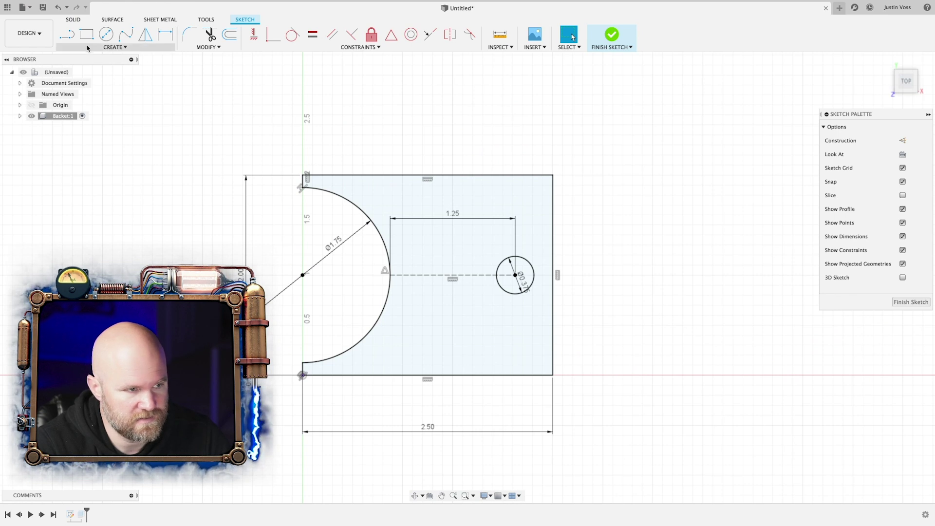
{"action": "key", "text": "l"}
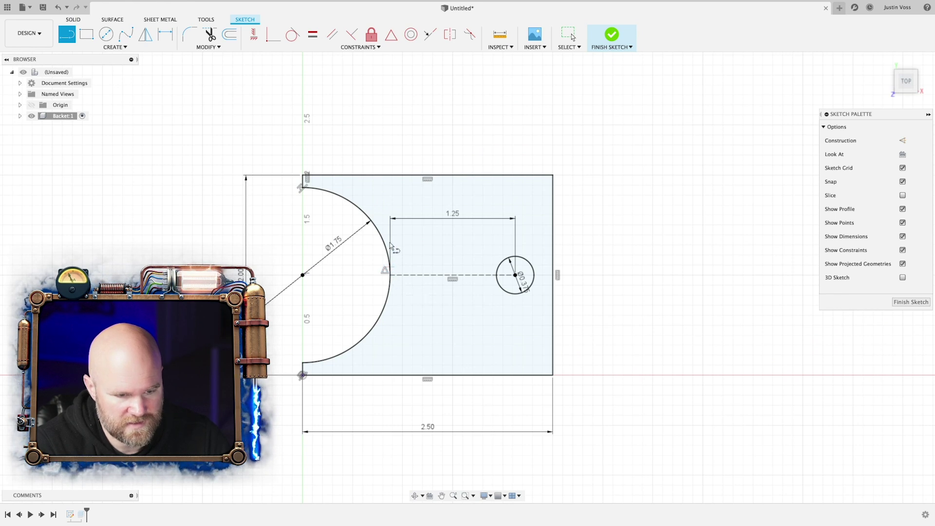
Draw a vertical top-to-bottom line touching the arc's rightmost point and make it construction
{"action": "left_click", "coordinate": [390, 175]}
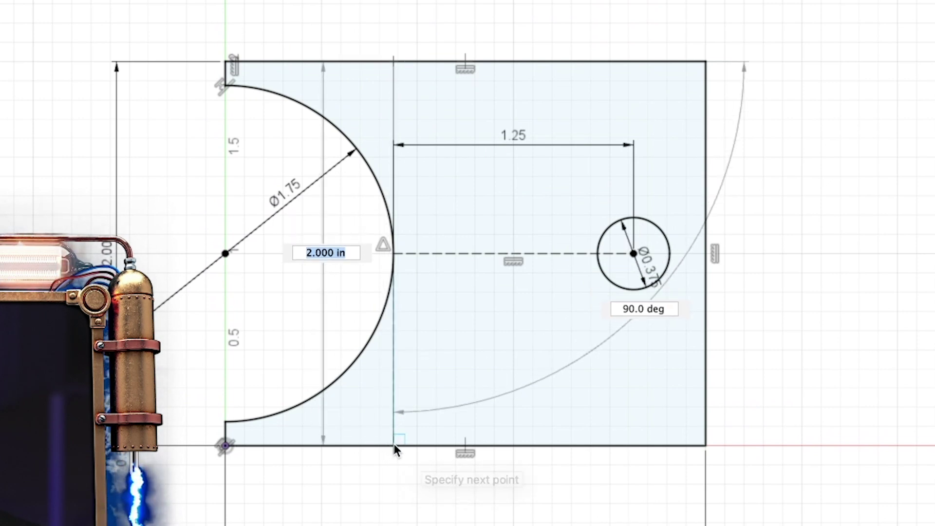
{"action": "left_click", "coordinate": [394, 444]}
{"action": "key", "text": "Escape"}
{"action": "left_click", "coordinate": [393, 378]}
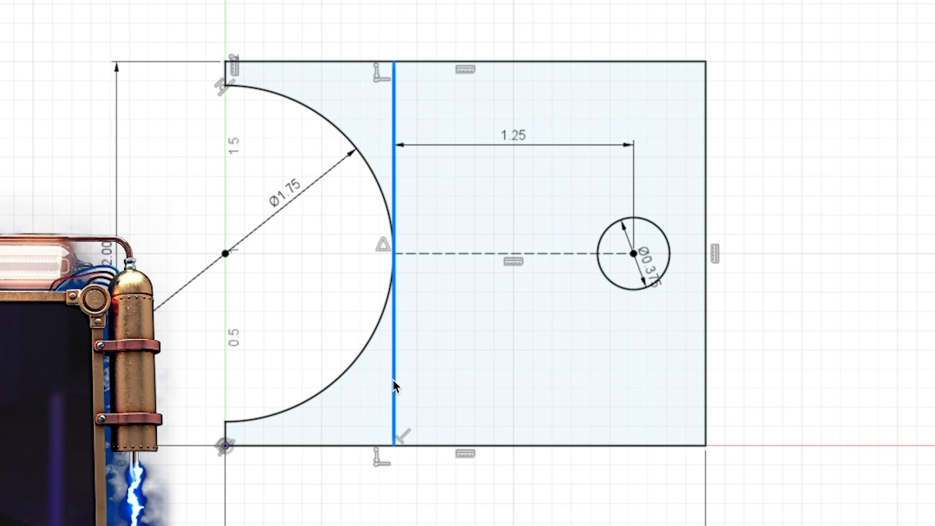
{"action": "right_click", "coordinate": [392, 378]}
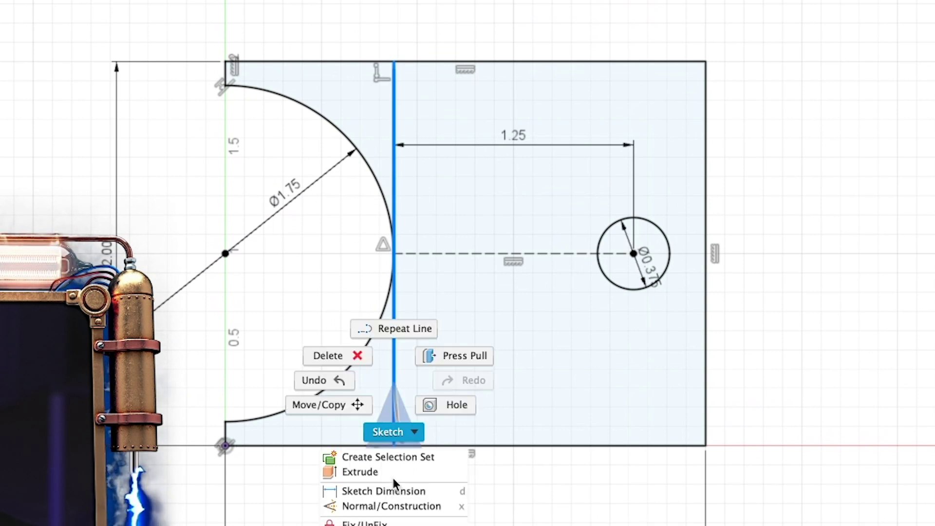
{"action": "key", "text": "Escape"}
{"action": "key", "text": "x"}
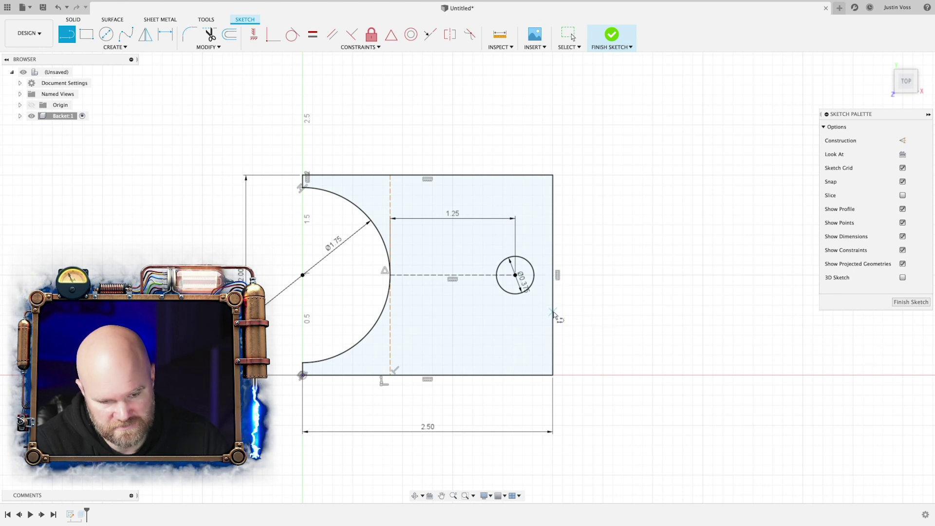
Draw a 0.75 in circle at the right edge's midpoint and make it construction geometry
{"action": "left_click", "coordinate": [107, 34]}
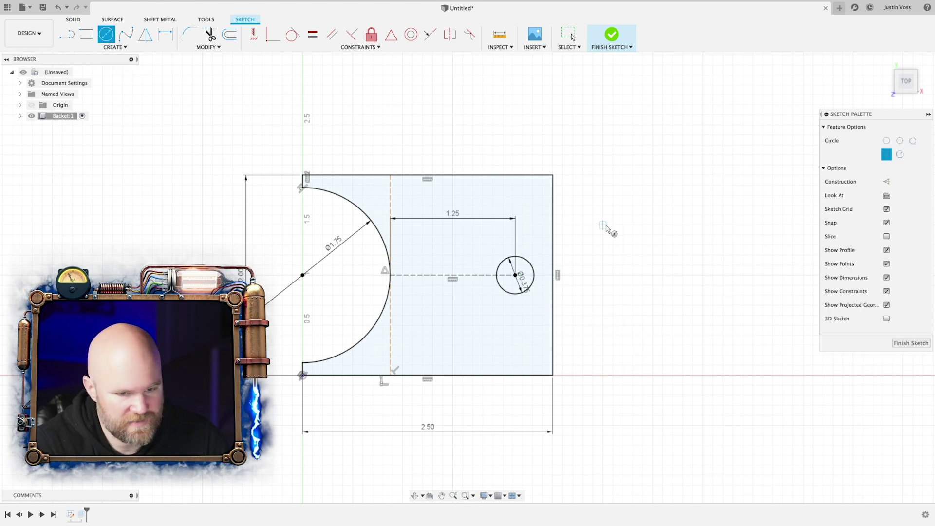
{"action": "left_click", "coordinate": [554, 276]}
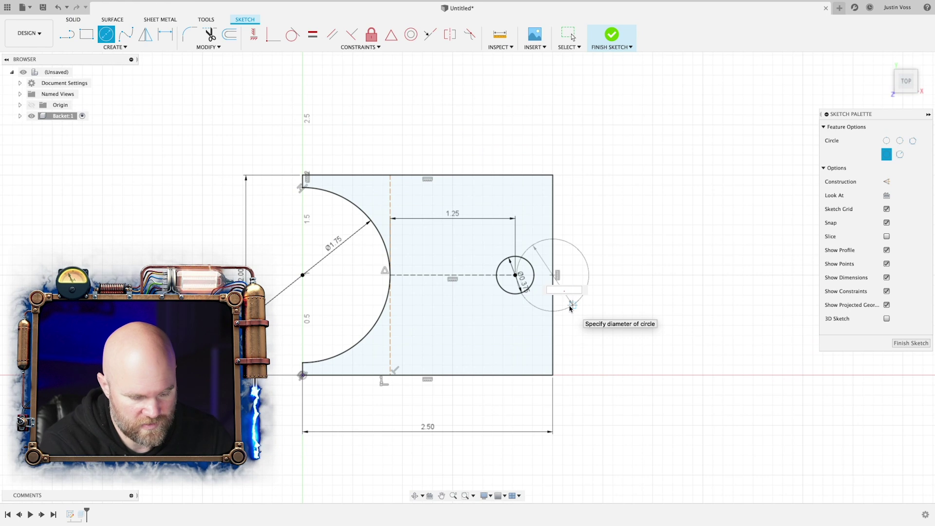
{"action": "type", "text": ".75"}
{"action": "key", "text": "Return"}
{"action": "right_click", "coordinate": [571, 310]}
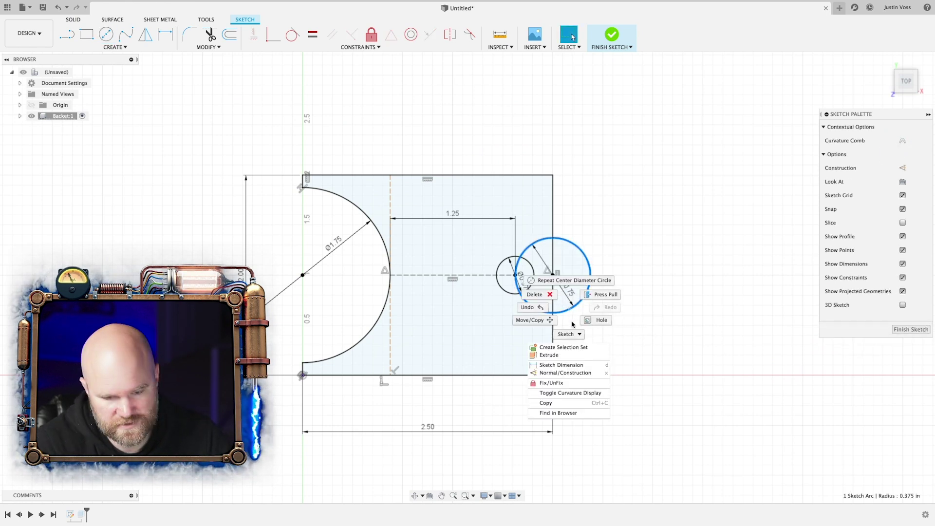
{"action": "left_click", "coordinate": [560, 373]}
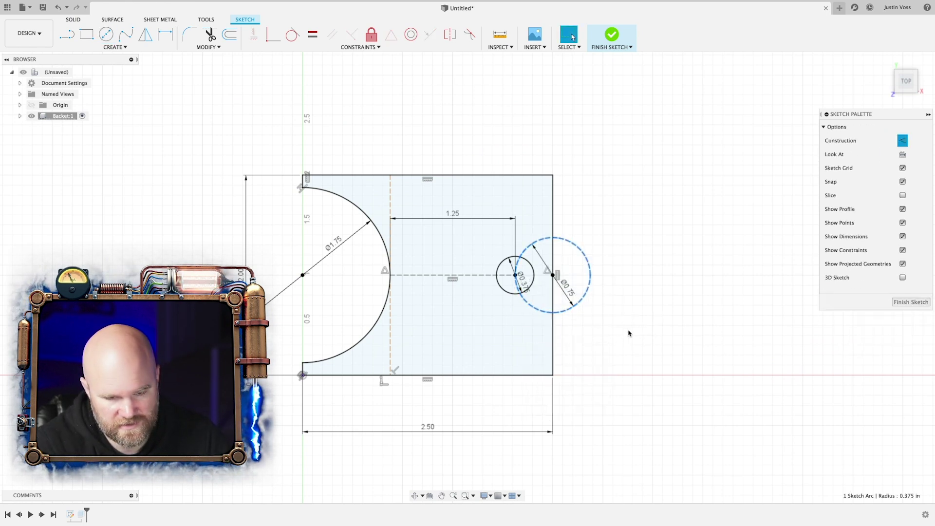
{"action": "left_click", "coordinate": [631, 250]}
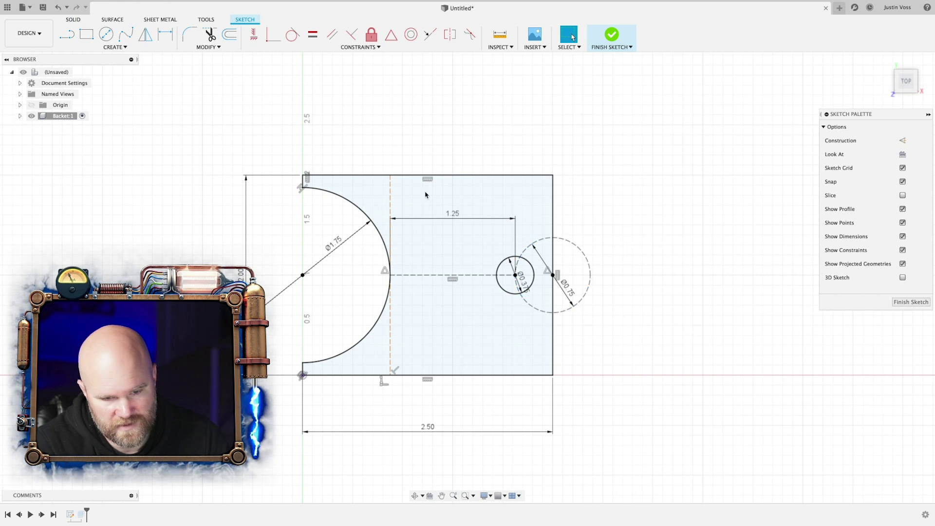
Draw two slanted lines from the construction line's ends tapering to the circle's top and bottom
{"action": "left_click", "coordinate": [68, 34]}
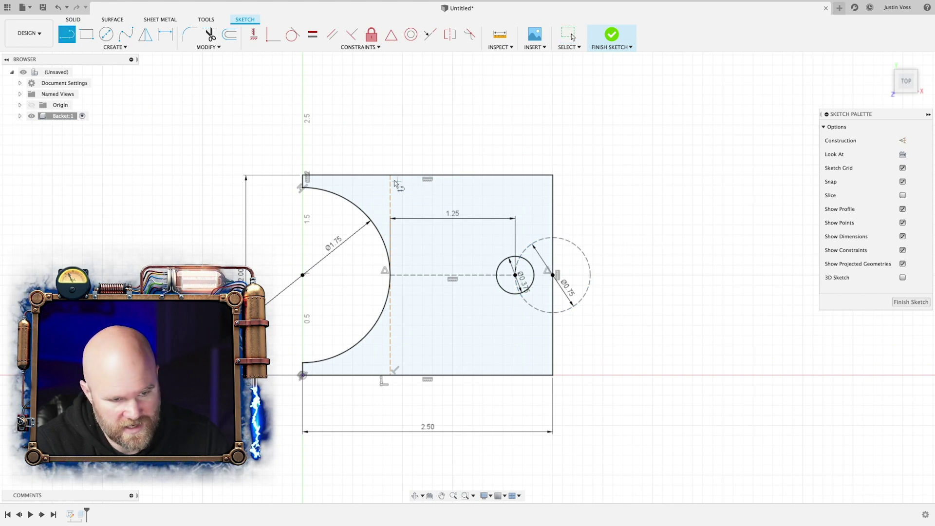
{"action": "left_click", "coordinate": [390, 176]}
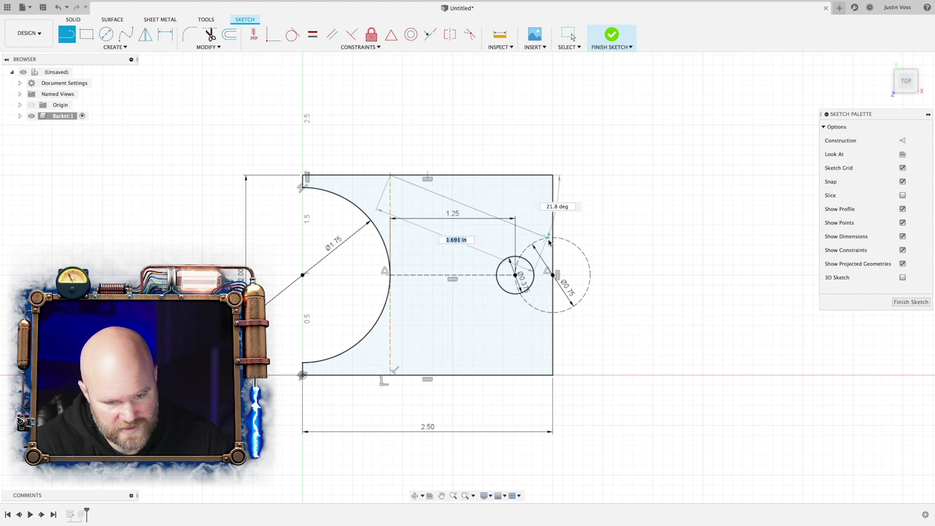
{"action": "left_click", "coordinate": [554, 238]}
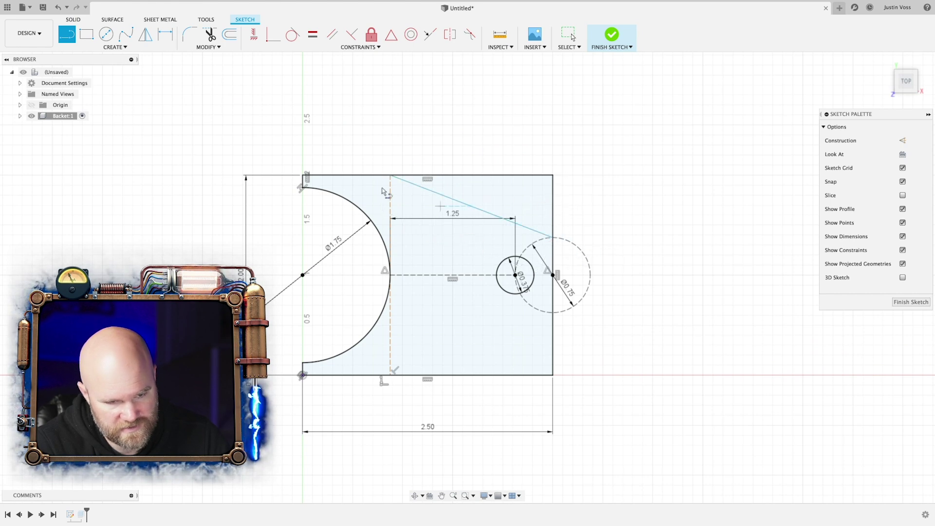
{"action": "left_click", "coordinate": [554, 314]}
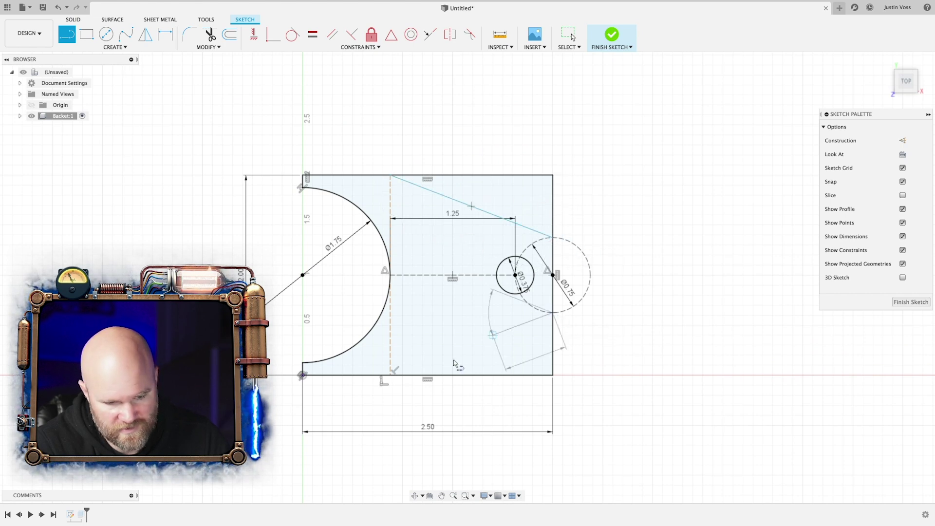
{"action": "double_click", "coordinate": [391, 376]}
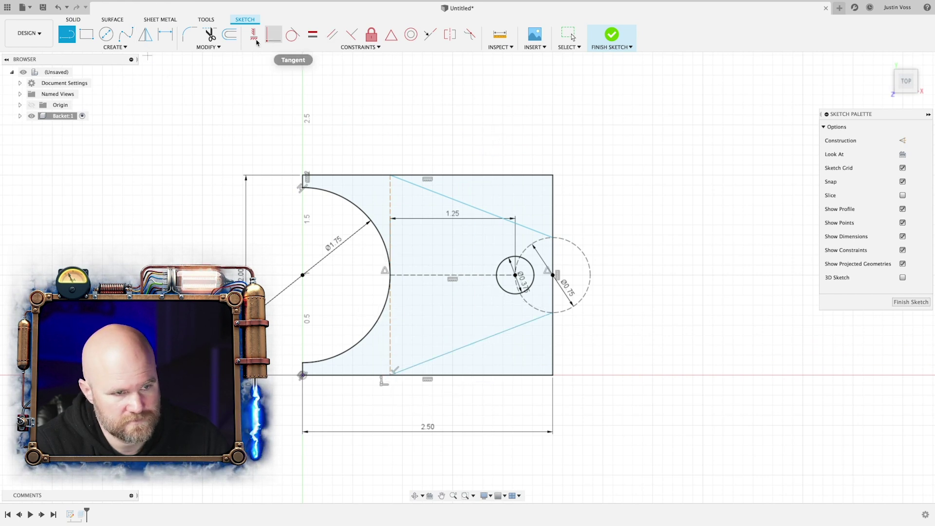
Trim the top, bottom and right edge segments lying outside the taper
{"action": "left_click", "coordinate": [210, 35]}
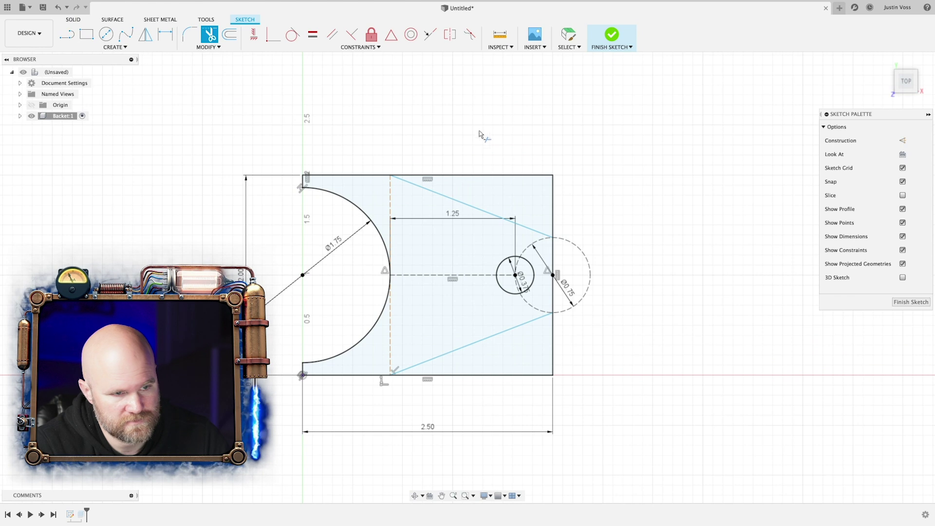
{"action": "left_click", "coordinate": [453, 178]}
{"action": "left_click", "coordinate": [554, 217]}
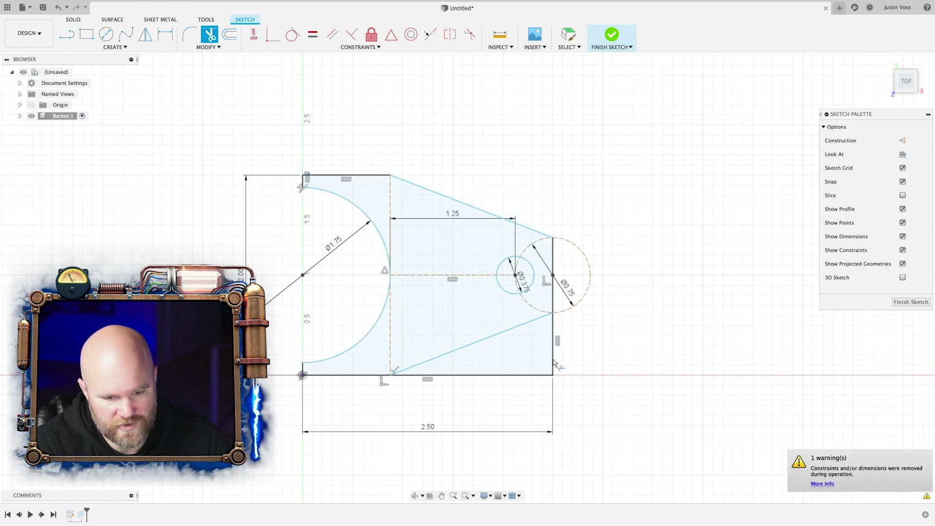
{"action": "left_click", "coordinate": [555, 363]}
{"action": "left_click", "coordinate": [480, 375]}
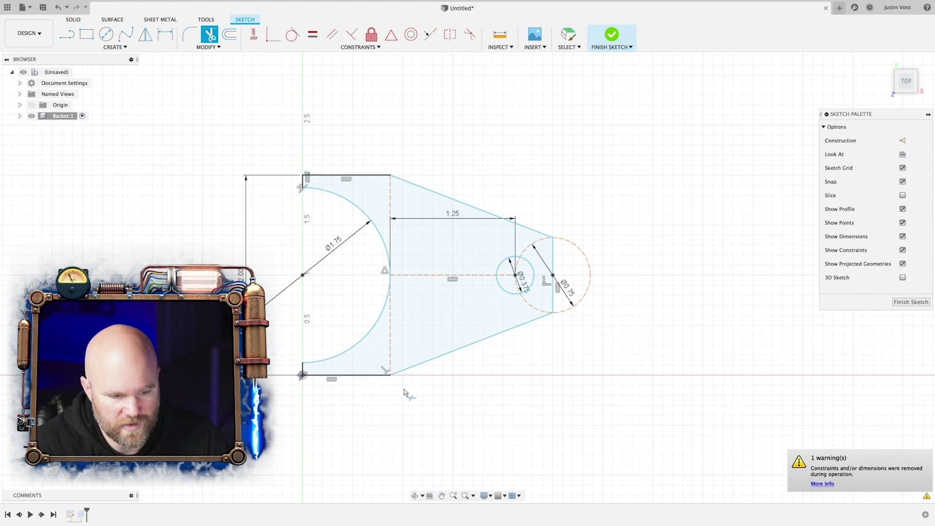
{"action": "left_click", "coordinate": [20, 116]}
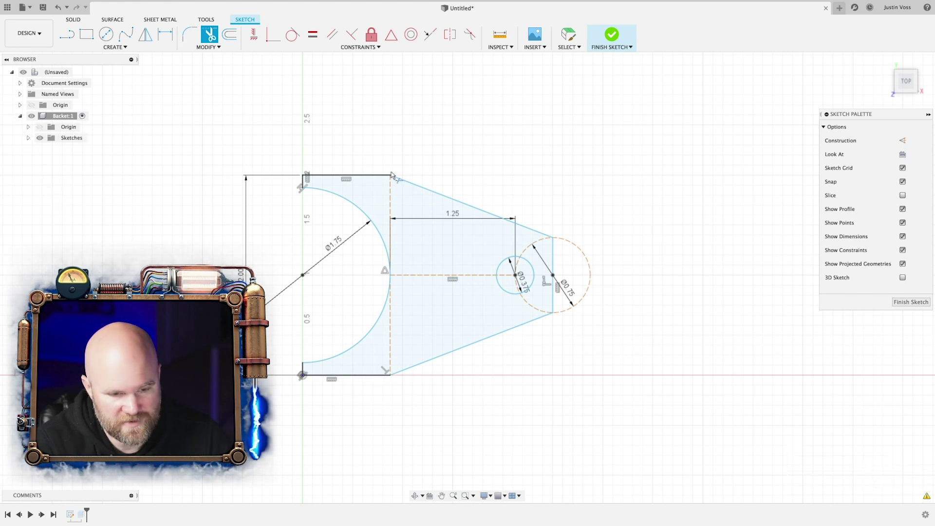
Delete the 0.75 in construction circle and bring up the Solid tools
{"action": "left_click", "coordinate": [568, 35]}
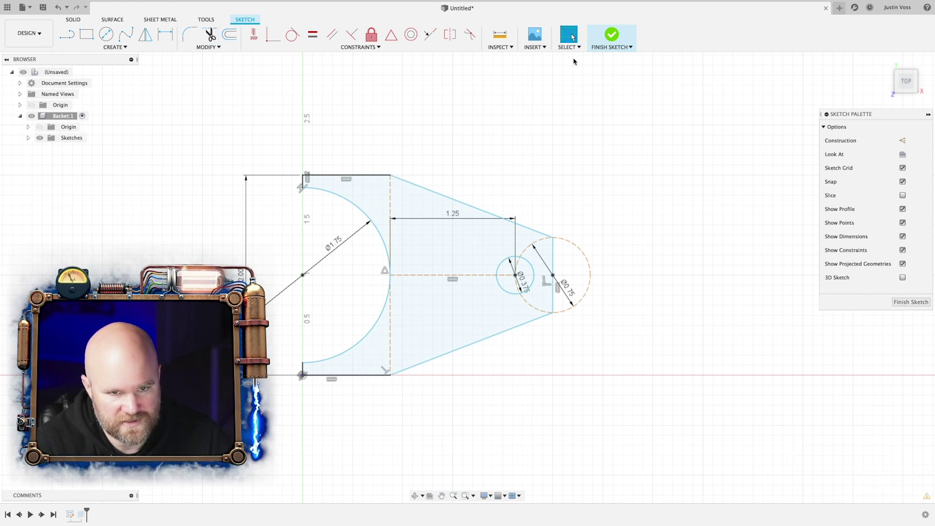
{"action": "left_click", "coordinate": [580, 257]}
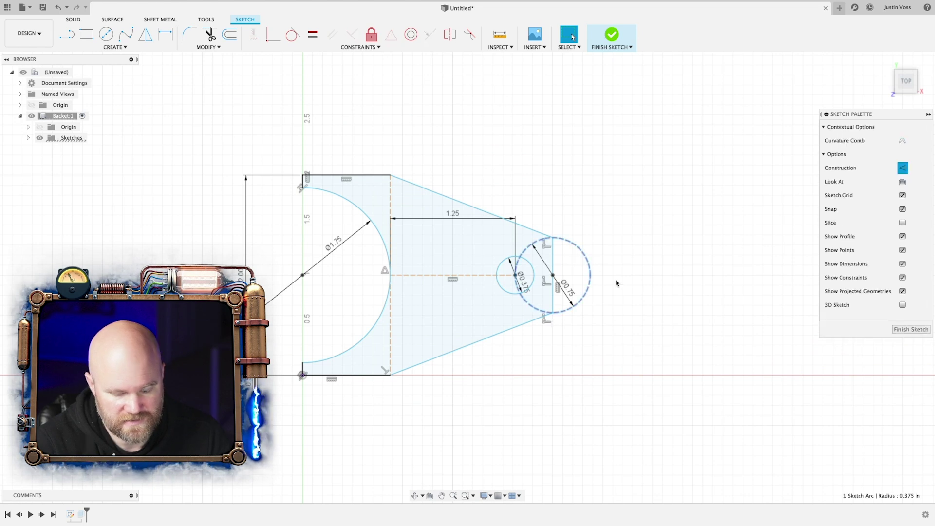
{"action": "key", "text": "Delete"}
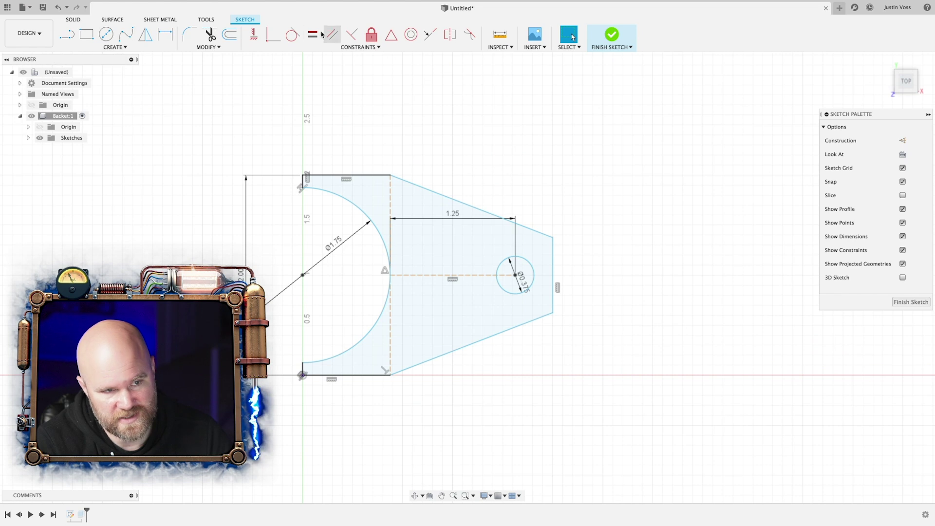
{"action": "left_click", "coordinate": [74, 20]}
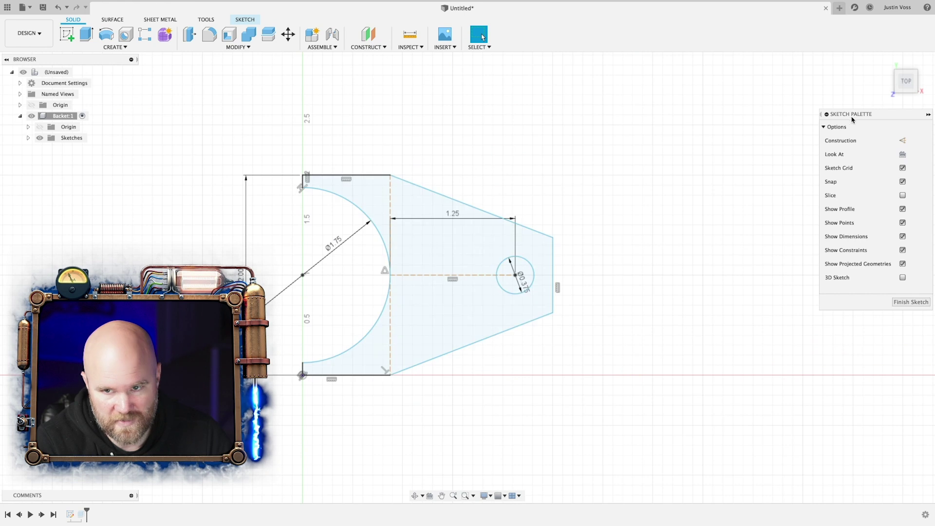
{"action": "mouse_move", "coordinate": [434, 261]}
{"action": "middle_mouse_down", "text": "shift"}
{"action": "mouse_move", "coordinate": [414, 269]}
{"action": "mouse_move", "coordinate": [424, 248]}
{"action": "mouse_move", "coordinate": [428, 256]}
{"action": "middle_mouse_up", "text": "shift"}
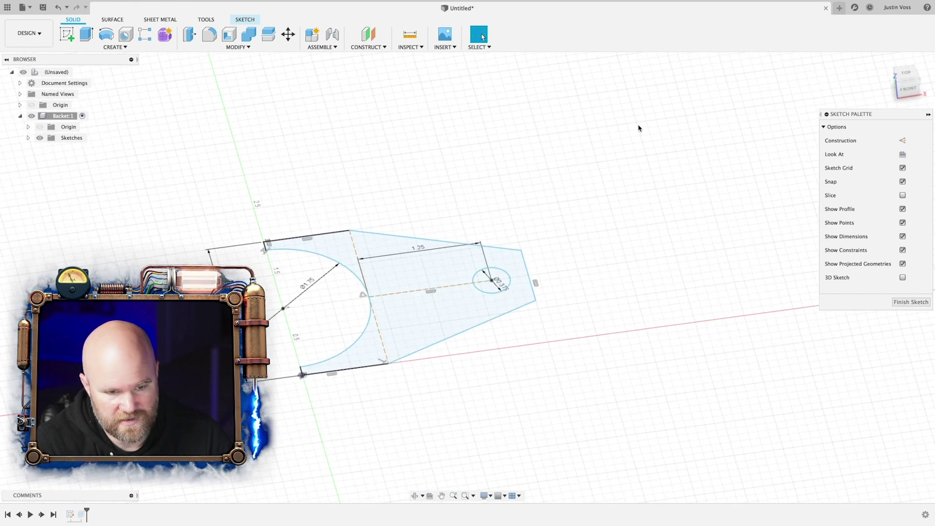
{"action": "left_click", "coordinate": [886, 61]}
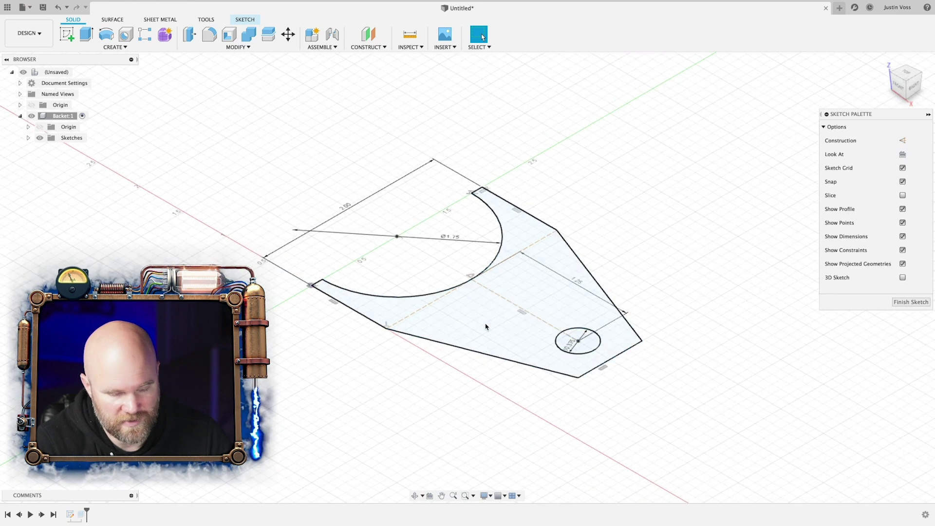
{"action": "mouse_move", "coordinate": [489, 334]}
{"action": "middle_mouse_down", "text": "shift"}
{"action": "mouse_move", "coordinate": [486, 317]}
{"action": "mouse_move", "coordinate": [483, 337]}
{"action": "mouse_move", "coordinate": [487, 323]}
{"action": "mouse_move", "coordinate": [505, 342]}
{"action": "mouse_move", "coordinate": [502, 369]}
{"action": "mouse_move", "coordinate": [466, 380]}
{"action": "middle_mouse_up", "text": "shift"}
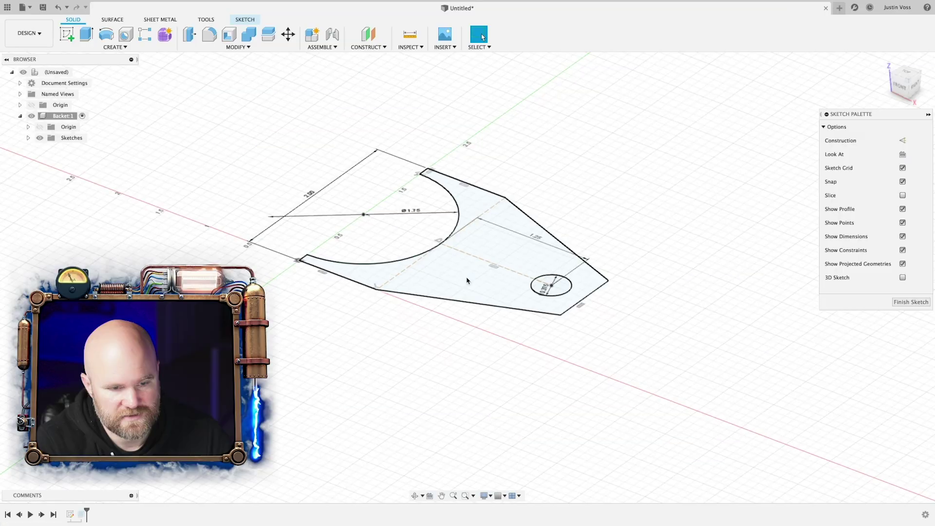
{"action": "scroll", "coordinate": [467, 280], "scroll_direction": "up", "scroll_amount": 3}
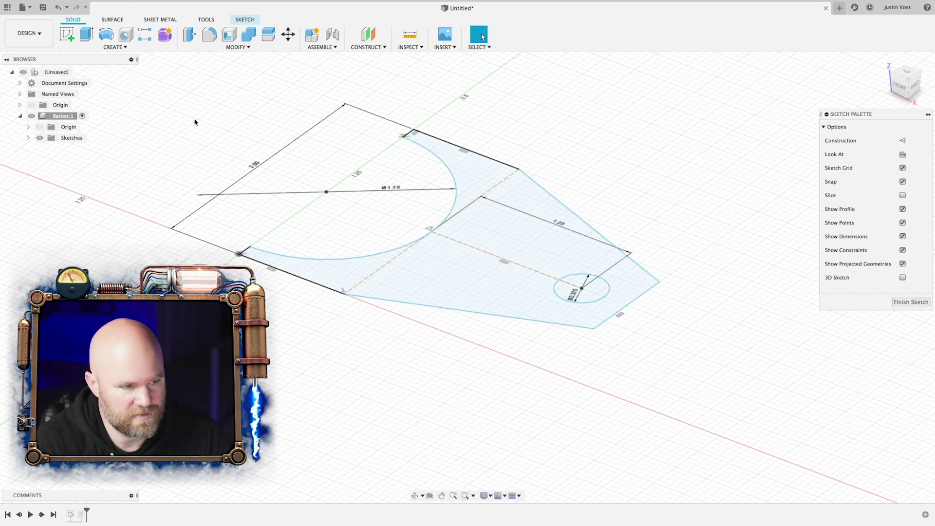
Extrude the bracket profile 0.125 in into a solid plate
{"action": "left_click", "coordinate": [87, 35]}
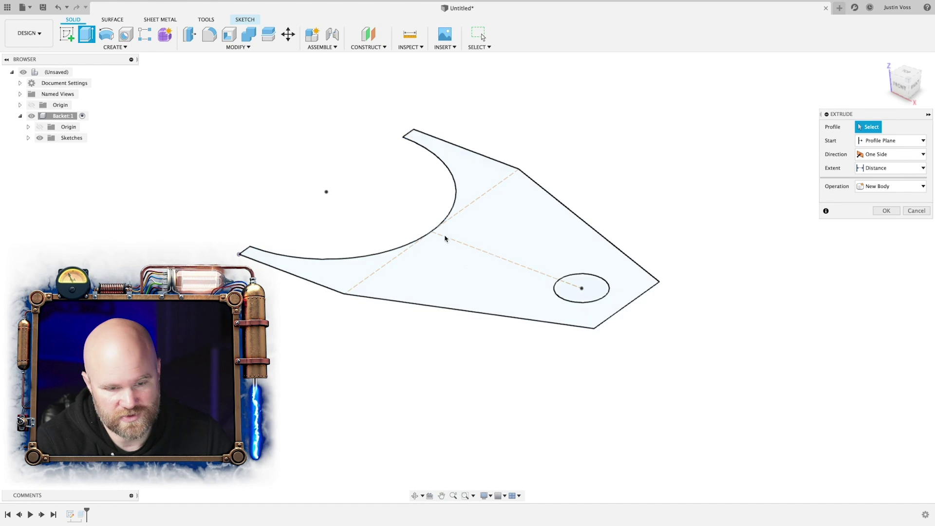
{"action": "left_click", "coordinate": [482, 275]}
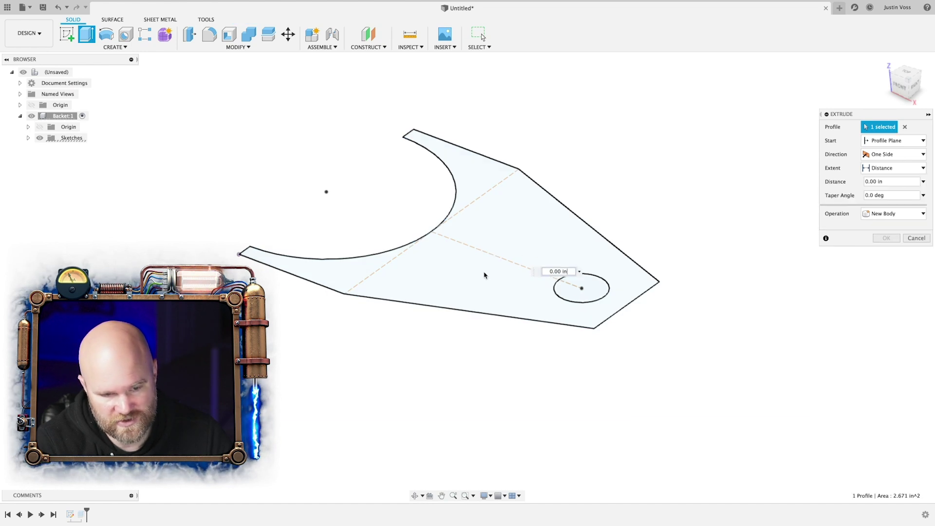
{"action": "mouse_move", "coordinate": [478, 243]}
{"action": "left_mouse_down"}
{"action": "mouse_move", "coordinate": [479, 210]}
{"action": "mouse_move", "coordinate": [477, 228]}
{"action": "left_mouse_up"}
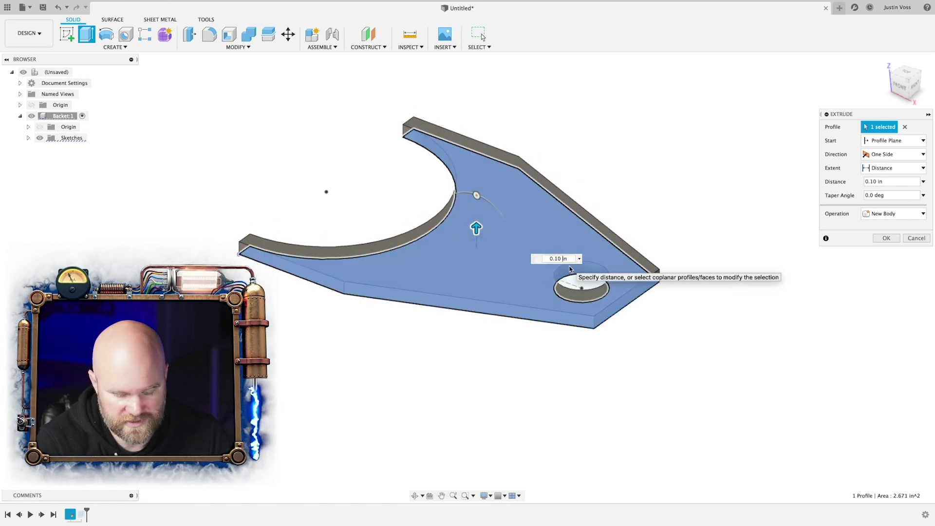
{"action": "type", "text": "25"}
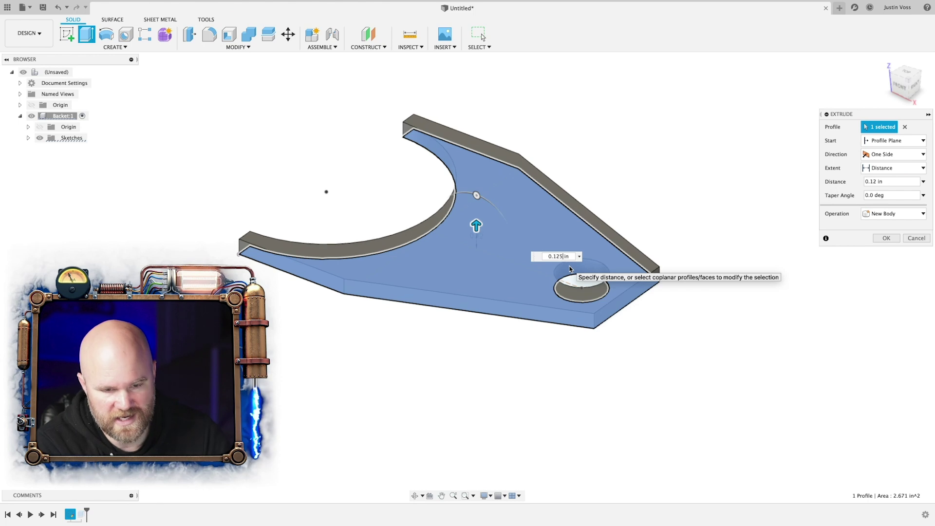
{"action": "key", "text": "Return"}
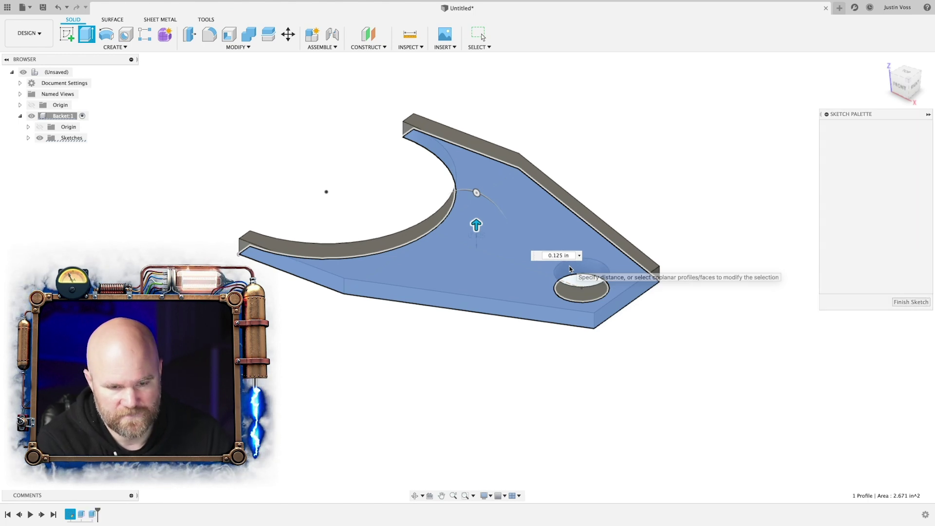
Pan and orbit to inspect the plate, undo the last change, and open the Modify menu
{"action": "middle_click_drag", "start_coordinate": [519, 301], "coordinate": [583, 338]}
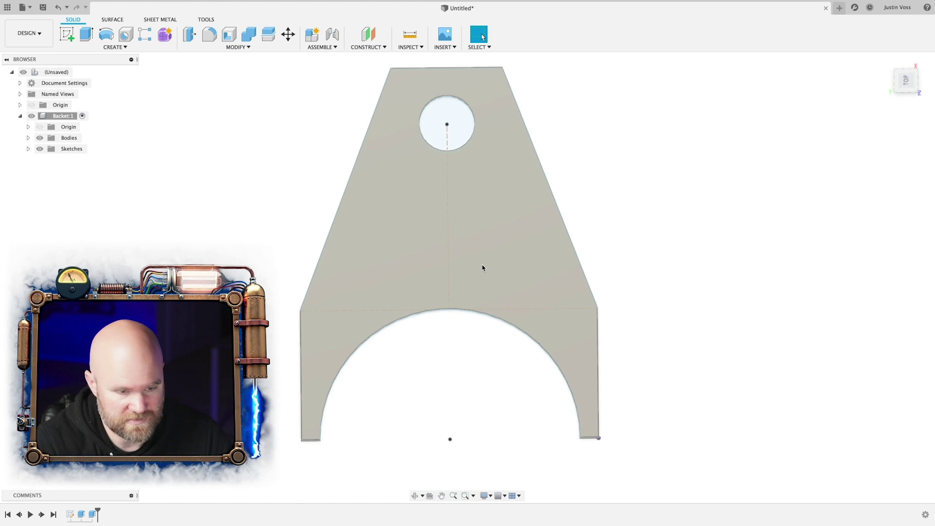
{"action": "scroll", "coordinate": [482, 268], "scroll_direction": "down", "scroll_amount": 2}
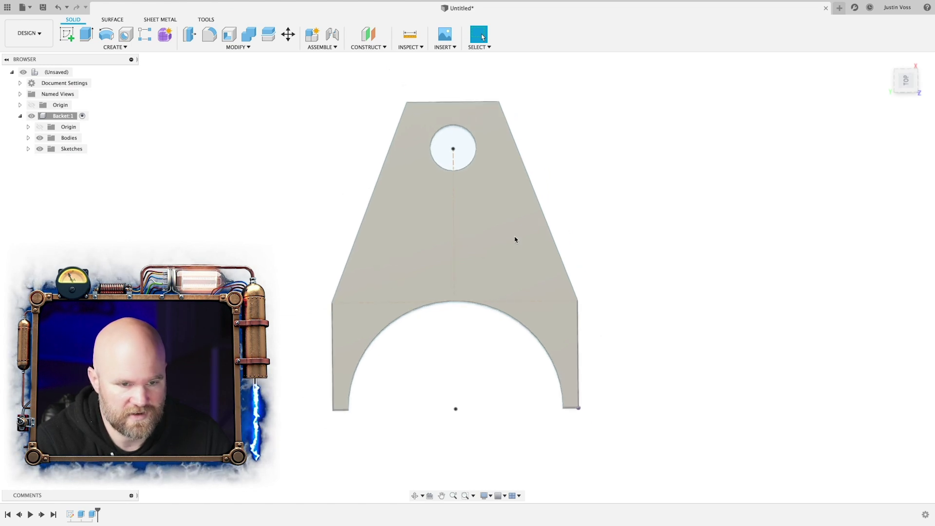
{"action": "middle_click_drag", "start_coordinate": [516, 238], "coordinate": [523, 200], "text": "shift"}
{"action": "key", "text": "super+z"}
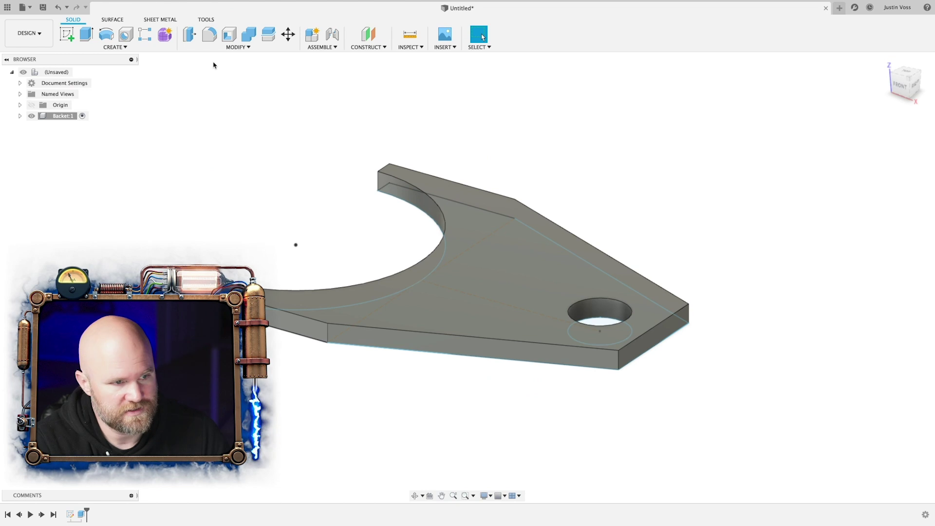
{"action": "left_click", "coordinate": [240, 46]}
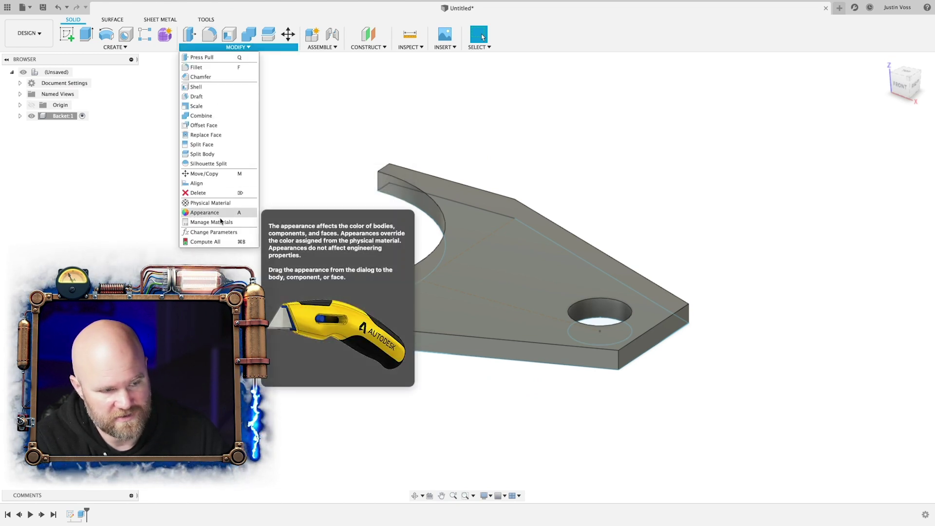
Round the first top corner at the narrow end with a 0.5 in fillet
{"action": "left_click", "coordinate": [200, 68]}
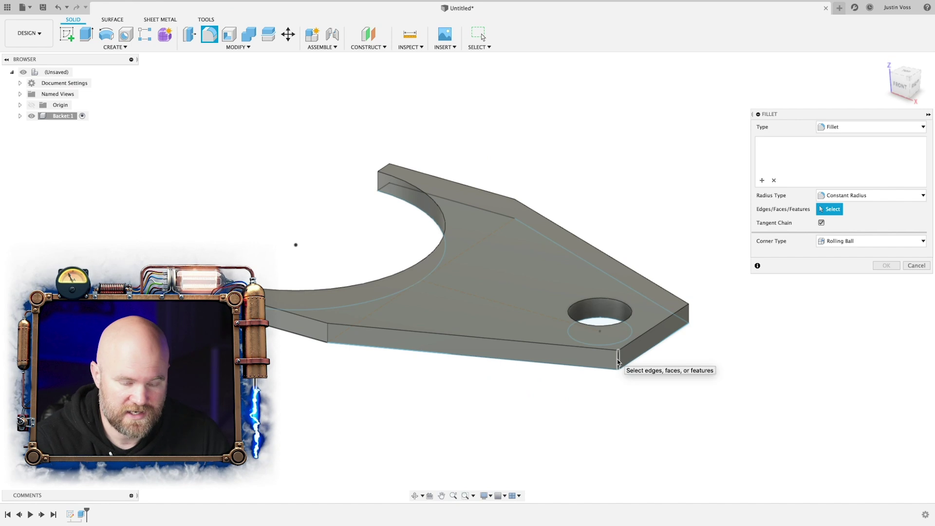
{"action": "left_click", "coordinate": [618, 361]}
{"action": "left_click_drag", "start_coordinate": [622, 364], "coordinate": [613, 355]}
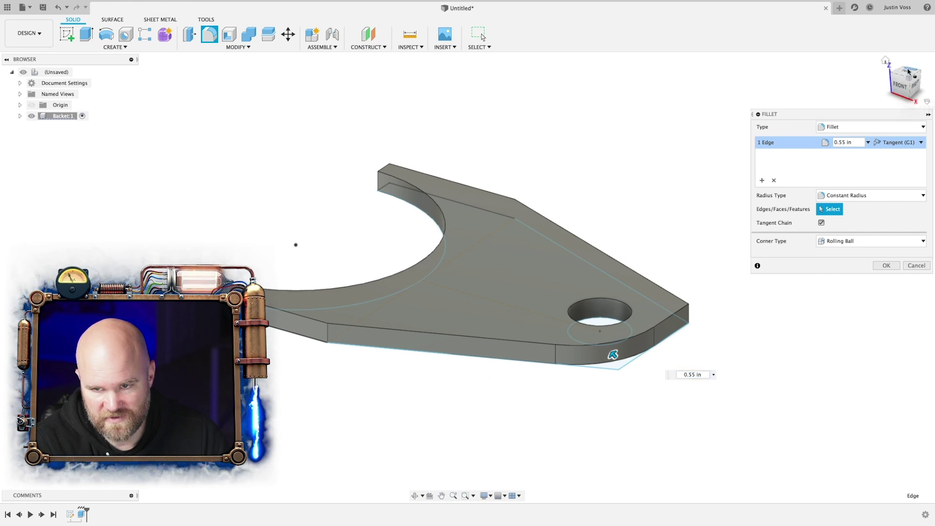
{"action": "left_click", "coordinate": [905, 79]}
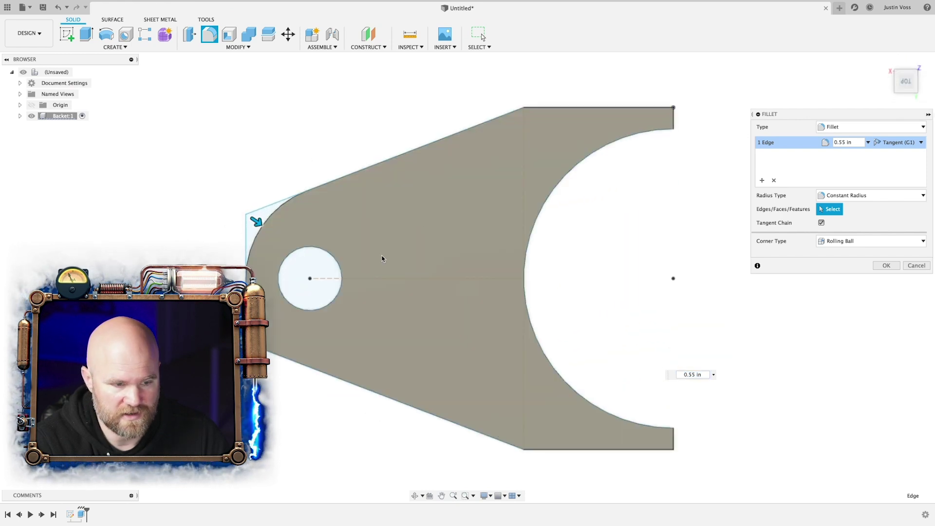
{"action": "left_click", "coordinate": [930, 71]}
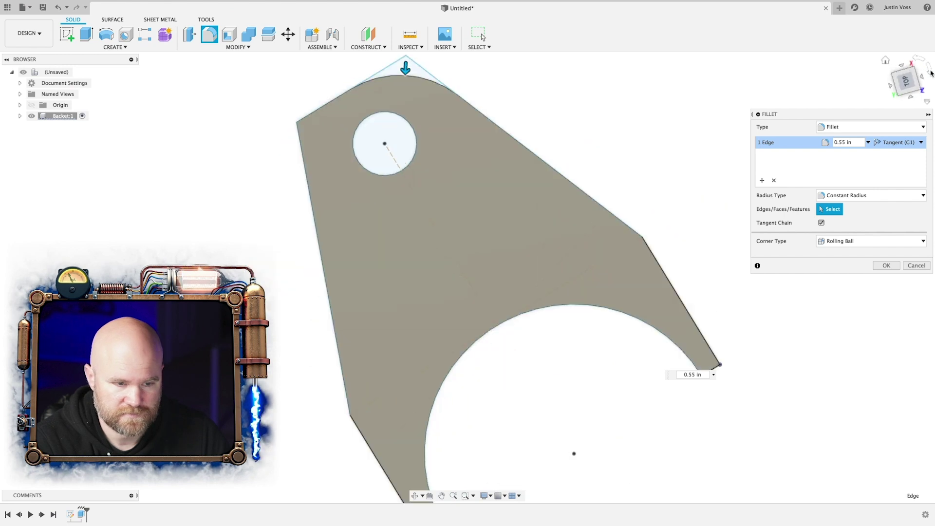
{"action": "middle_click_drag", "start_coordinate": [468, 173], "coordinate": [483, 195]}
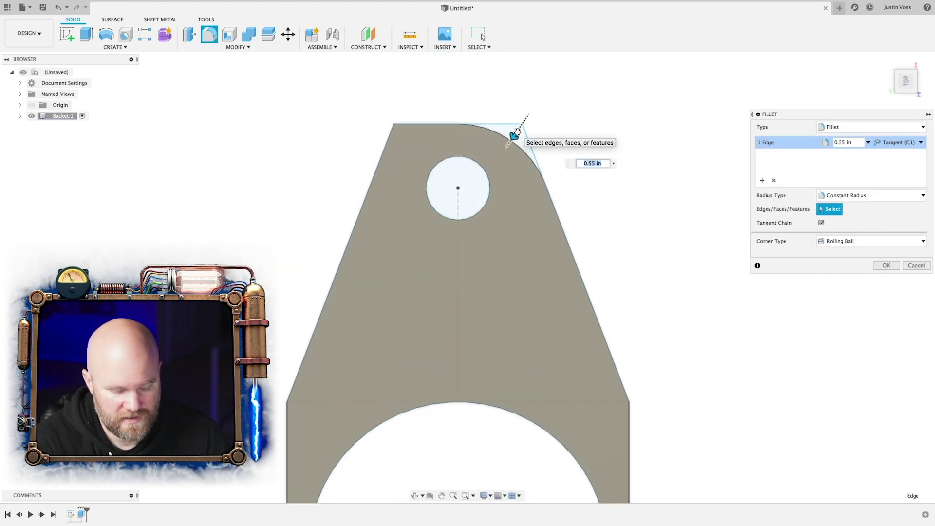
{"action": "type", "text": ".5"}
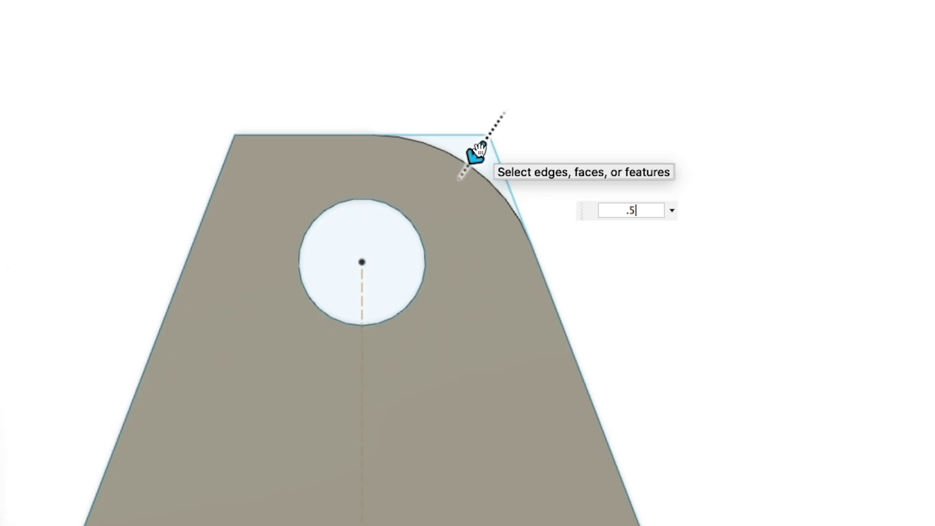
{"action": "key", "text": "Return"}
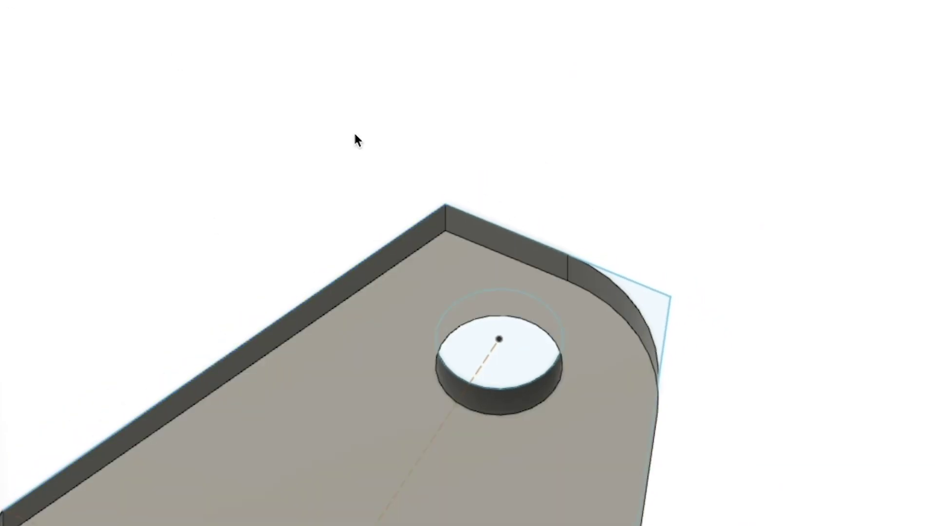
Round the other top corner with a 0.5 in fillet and orbit to check it
{"action": "key", "text": "f"}
{"action": "left_click", "coordinate": [444, 225]}
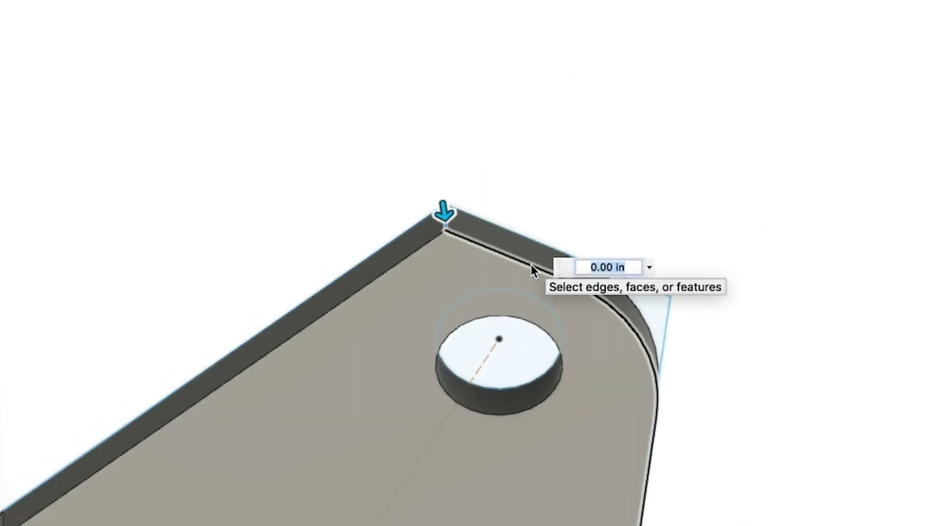
{"action": "type", "text": ".5"}
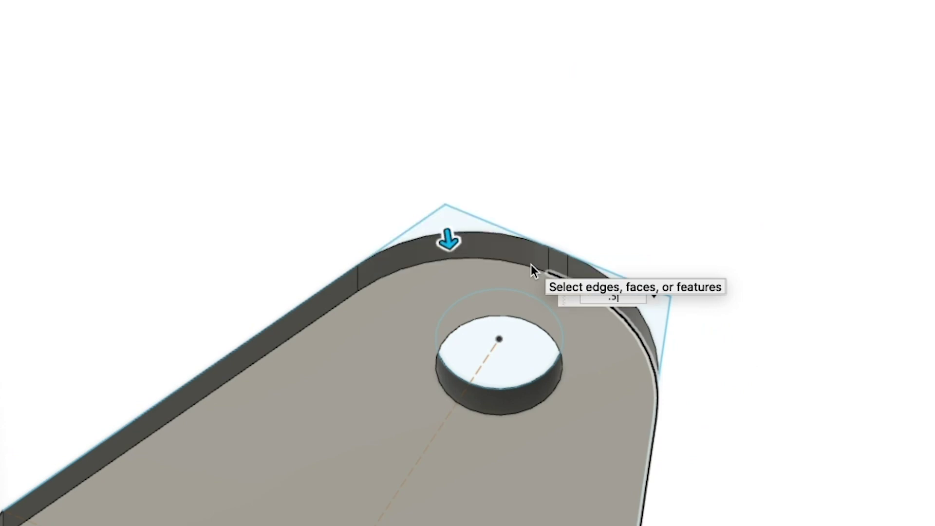
{"action": "key", "text": "Return"}
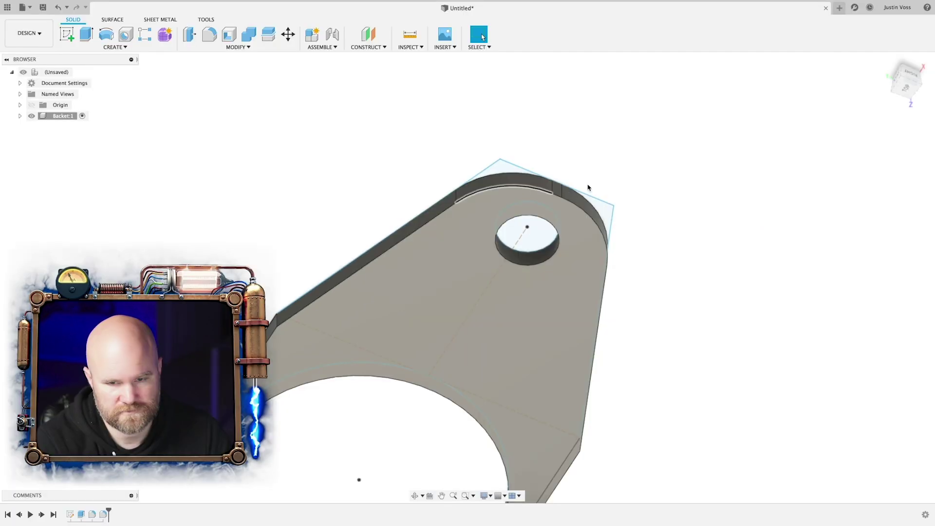
{"action": "middle_click_drag", "start_coordinate": [588, 188], "coordinate": [454, 400], "text": "shift"}
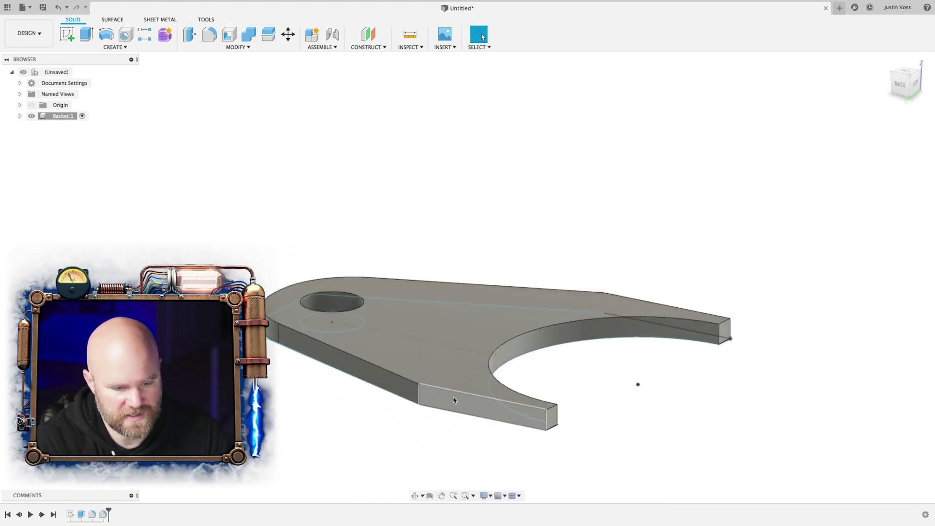
Fillet a long side edge of the bracket with radius 2
{"action": "left_click", "coordinate": [209, 34]}
{"action": "left_click", "coordinate": [420, 407]}
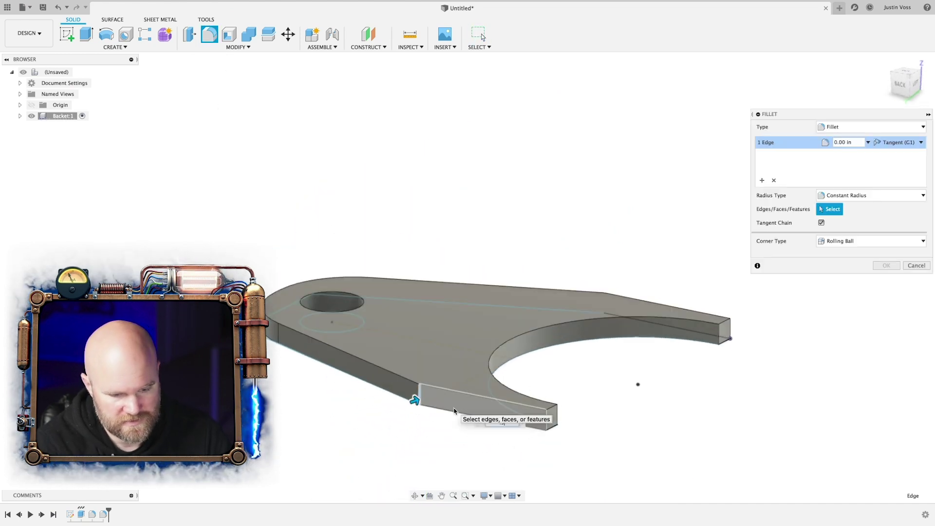
{"action": "type", "text": ".5"}
{"action": "middle_click_drag", "start_coordinate": [465, 354], "coordinate": [382, 396], "text": "shift"}
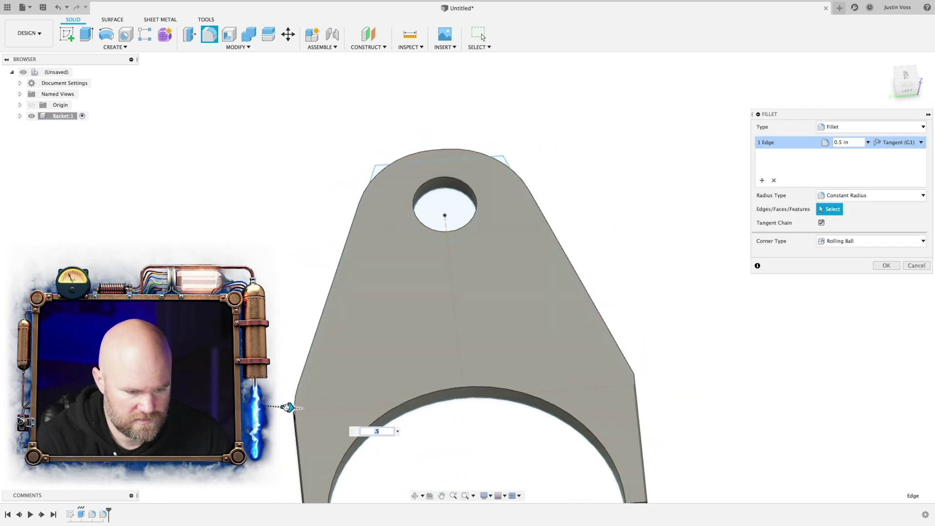
{"action": "key", "text": "BackSpace"}
{"action": "key", "text": "BackSpace"}
{"action": "type", "text": "2"}
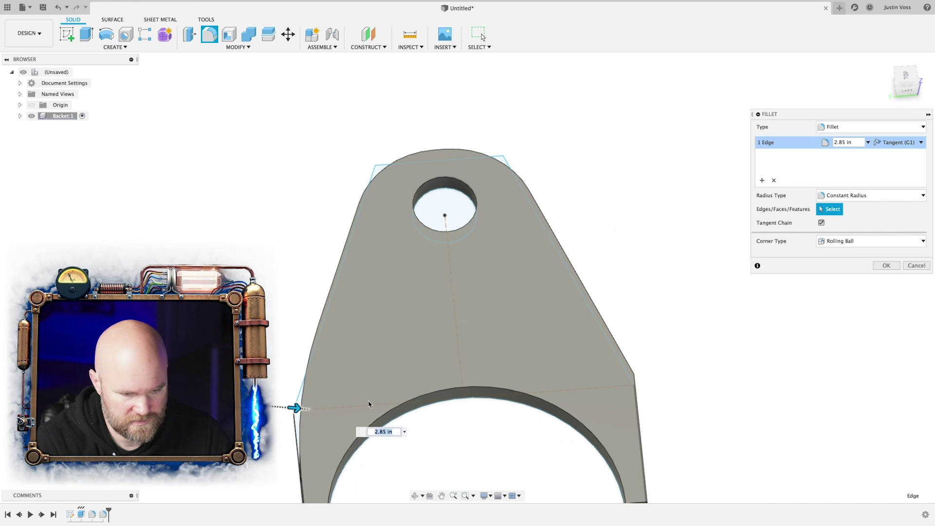
{"action": "key", "text": "Return"}
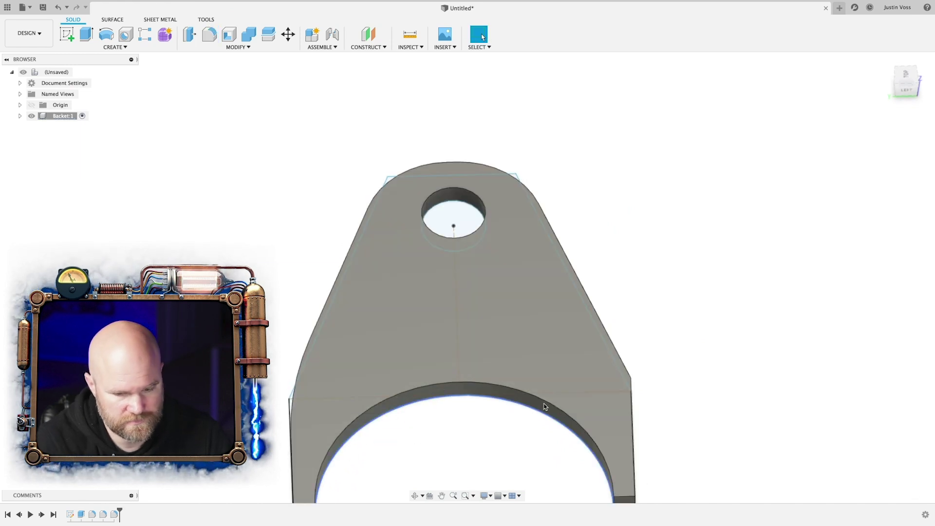
{"action": "mouse_move", "coordinate": [365, 445]}
{"action": "middle_mouse_down", "text": "shift"}
{"action": "mouse_move", "coordinate": [520, 403]}
{"action": "mouse_move", "coordinate": [476, 393]}
{"action": "middle_mouse_up", "text": "shift"}
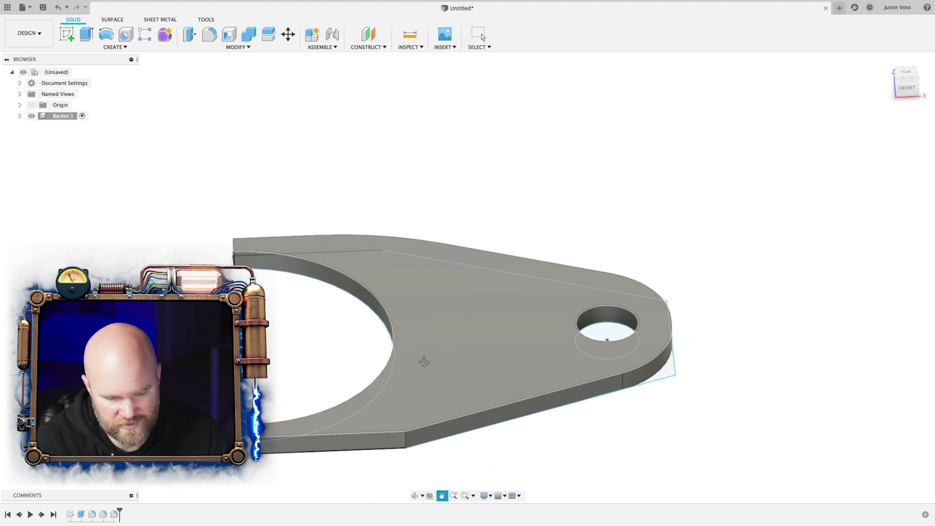
{"action": "middle_click_drag", "start_coordinate": [424, 362], "coordinate": [463, 277]}
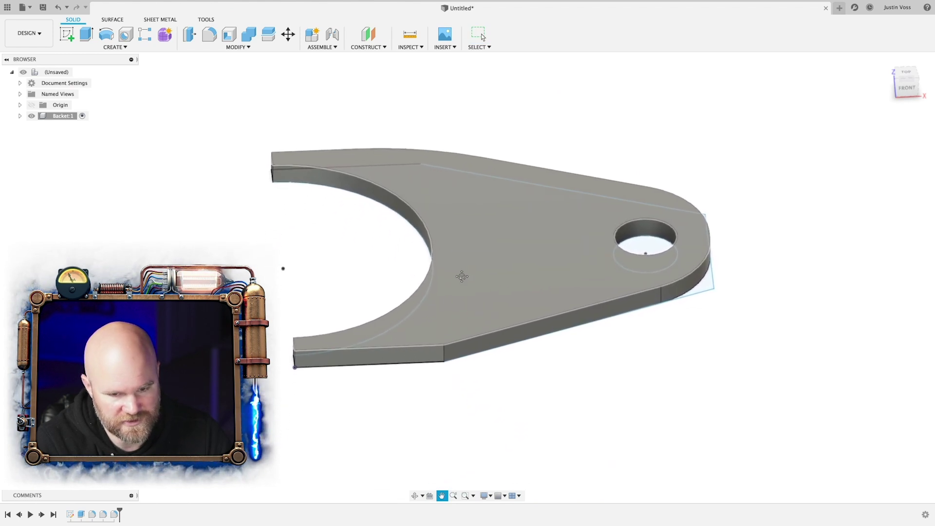
Fillet the bracket's vertical side edge with radius 2
{"action": "left_click", "coordinate": [210, 40]}
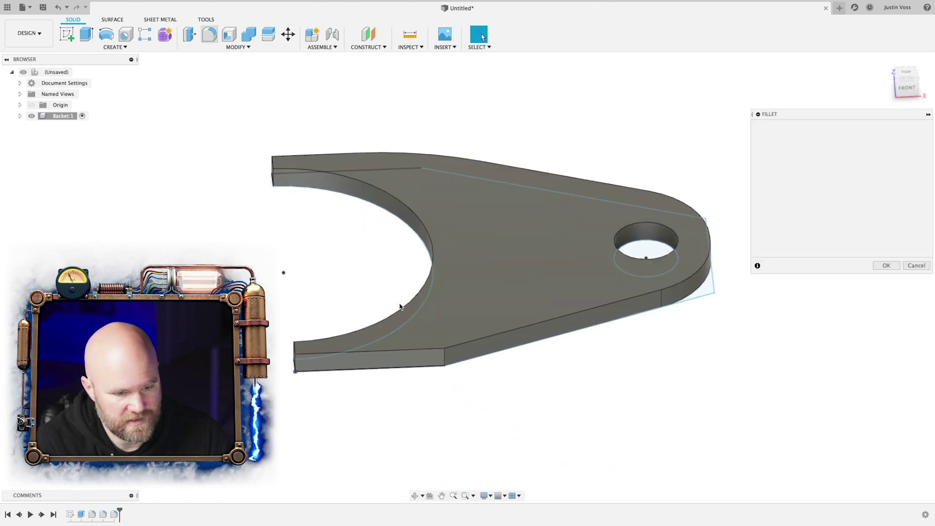
{"action": "left_click", "coordinate": [447, 367]}
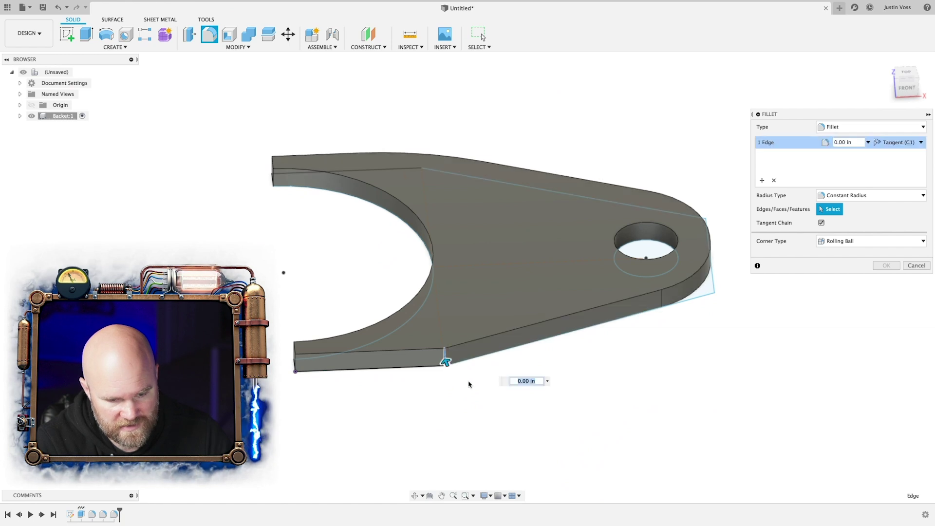
{"action": "type", "text": "2"}
{"action": "key", "text": "Return"}
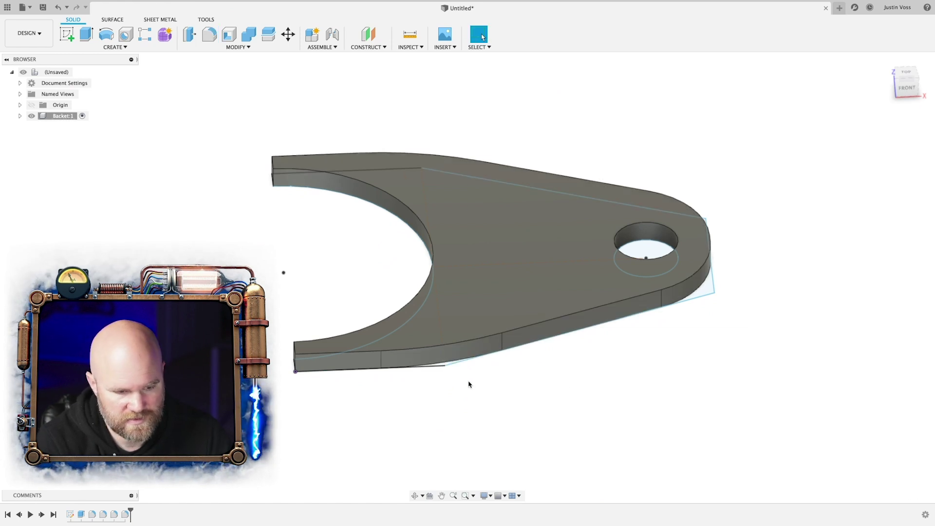
{"action": "middle_click_drag", "start_coordinate": [458, 387], "coordinate": [496, 429], "text": "shift"}
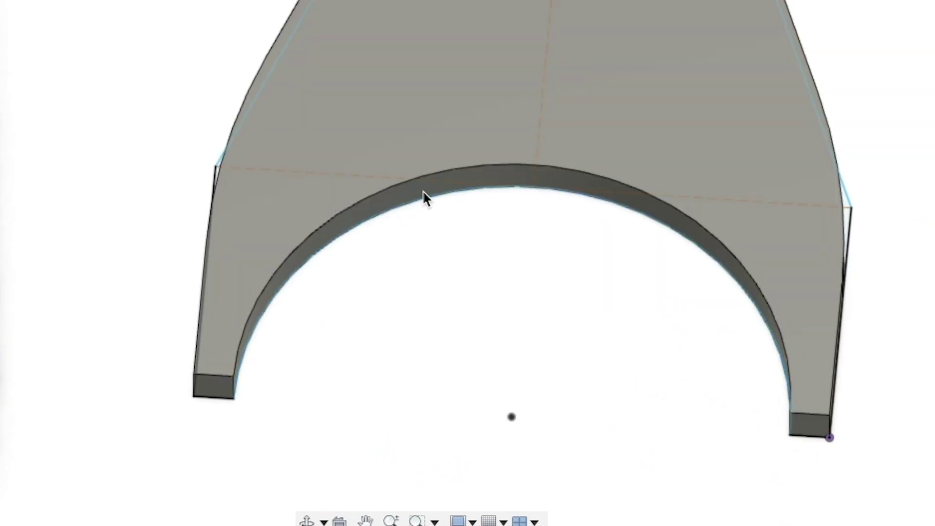
{"action": "scroll", "coordinate": [593, 108], "scroll_direction": "down", "scroll_amount": 5}
{"action": "middle_click_drag", "start_coordinate": [600, 140], "coordinate": [704, 130], "text": "shift"}
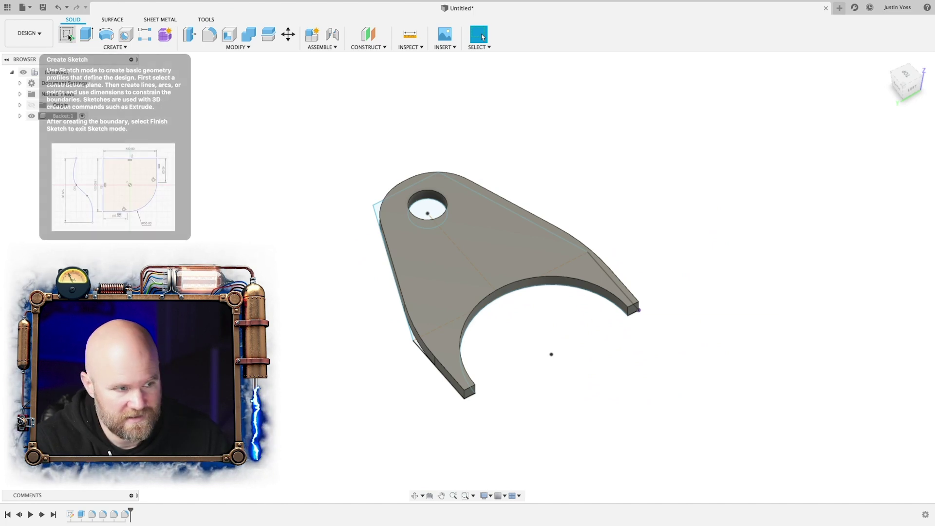
Start a new sketch on the bracket's top face
{"action": "left_click", "coordinate": [68, 37]}
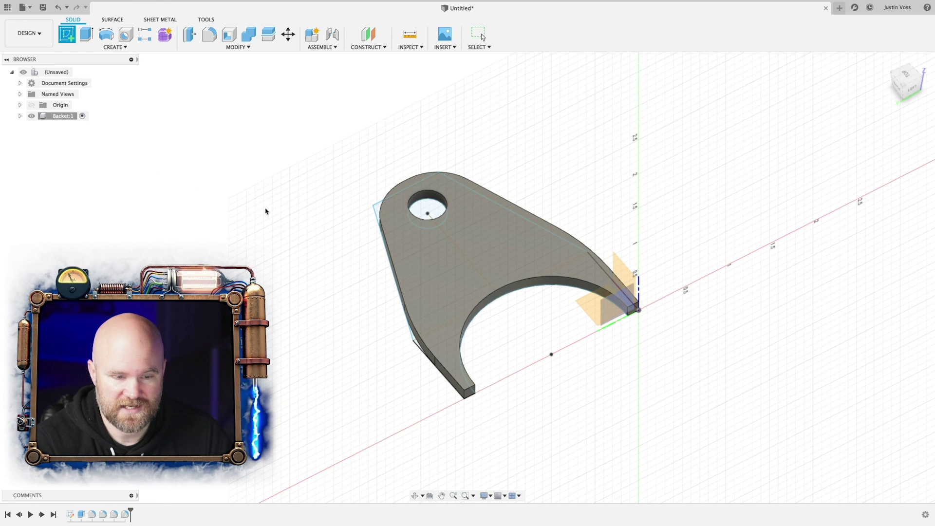
{"action": "left_click", "coordinate": [474, 272]}
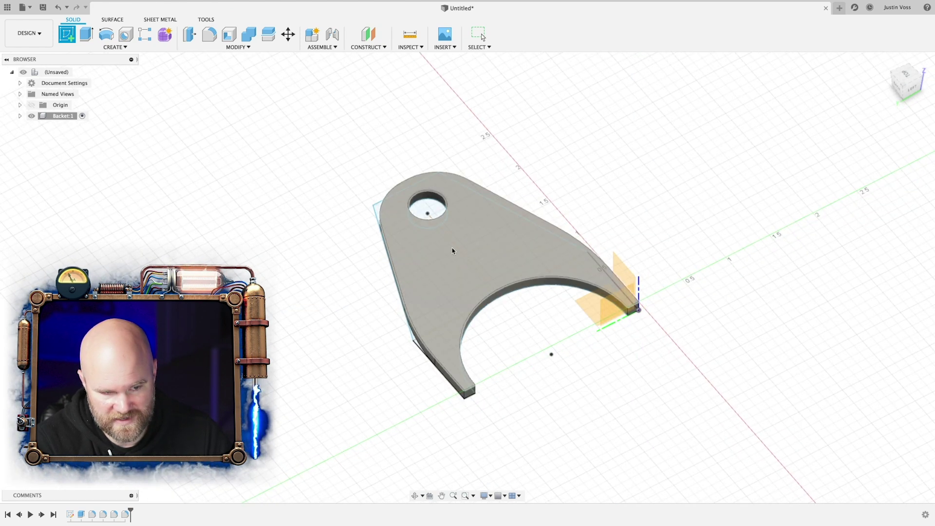
{"action": "mouse_move", "coordinate": [454, 251]}
{"action": "middle_mouse_down", "text": "shift"}
{"action": "mouse_move", "coordinate": [445, 265]}
{"action": "mouse_move", "coordinate": [462, 239]}
{"action": "middle_mouse_up", "text": "shift"}
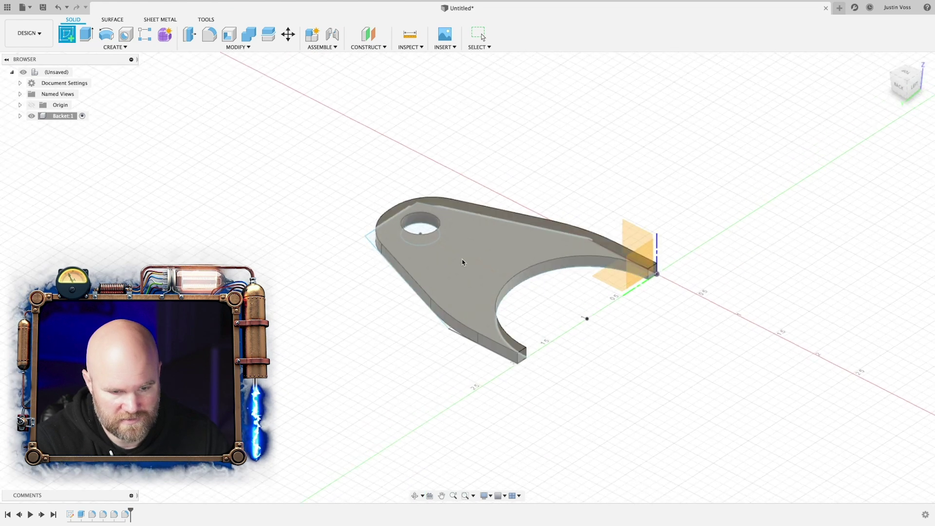
{"action": "middle_click_drag", "start_coordinate": [479, 247], "coordinate": [479, 247], "text": "shift"}
{"action": "left_click", "coordinate": [479, 247]}
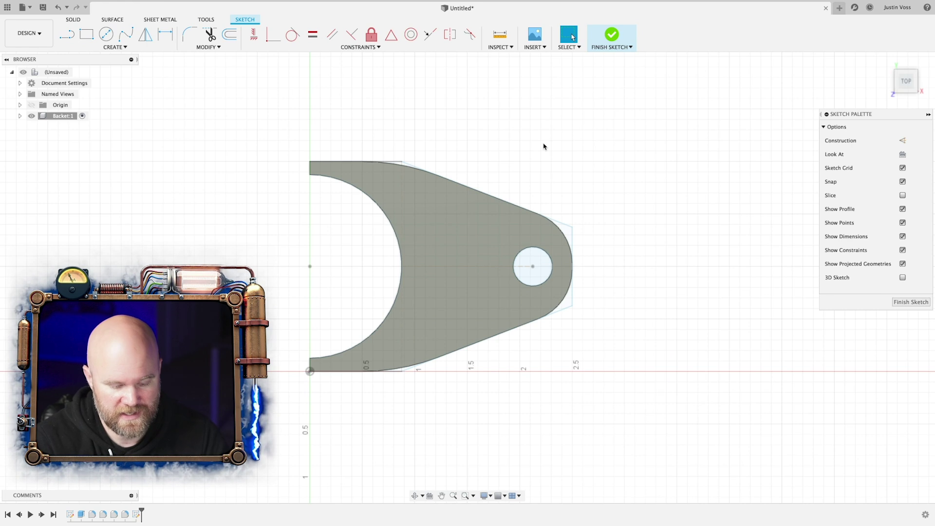
Project the bracket's top face into the sketch with the Project tool
{"action": "key", "text": "p"}
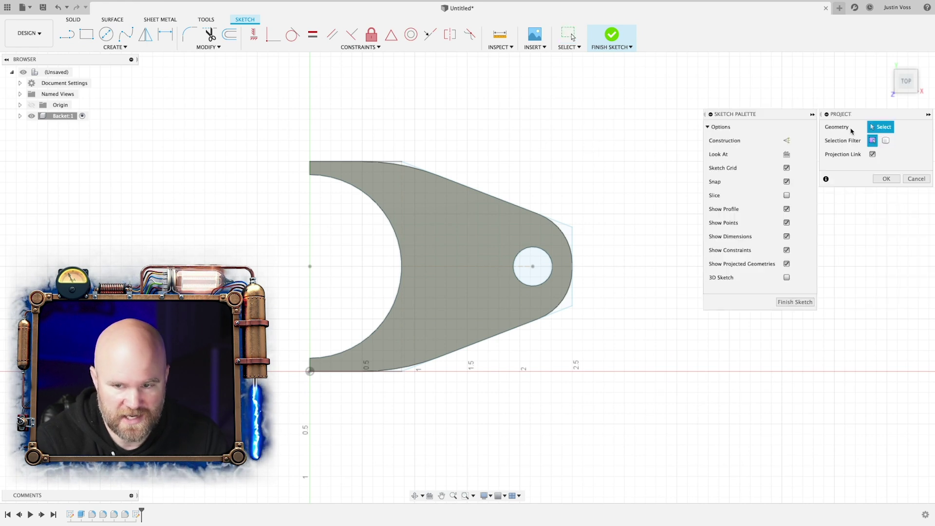
{"action": "left_click", "coordinate": [117, 47]}
{"action": "mouse_move", "coordinate": [102, 206]}
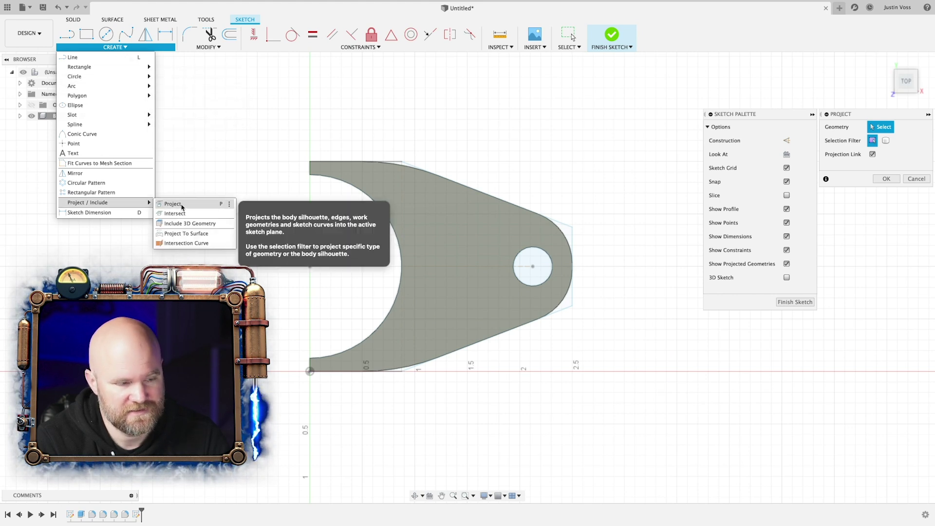
{"action": "left_click_drag", "start_coordinate": [864, 114], "coordinate": [697, 110]}
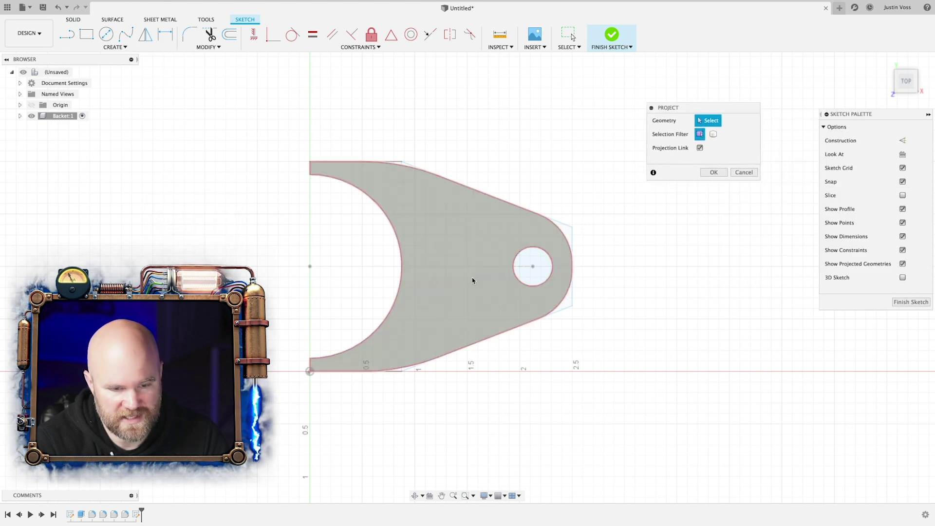
{"action": "left_click", "coordinate": [443, 255]}
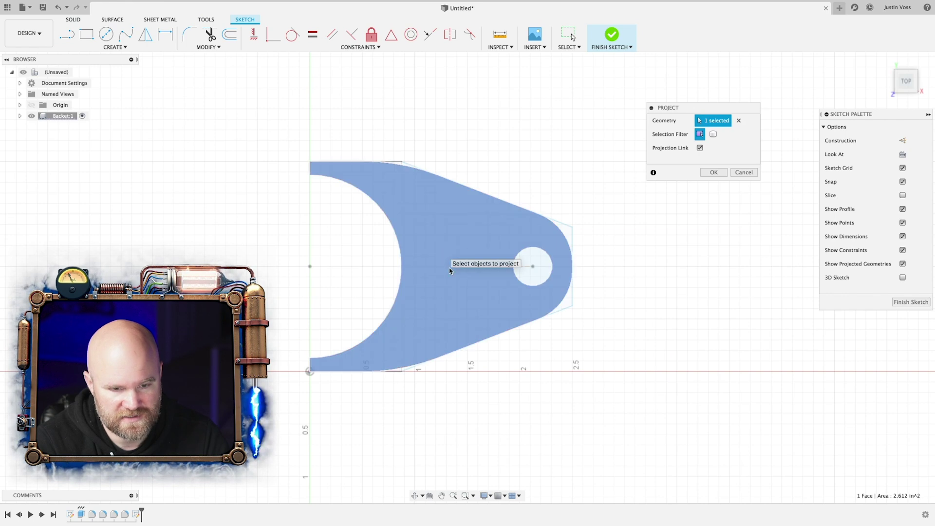
{"action": "left_click", "coordinate": [713, 173]}
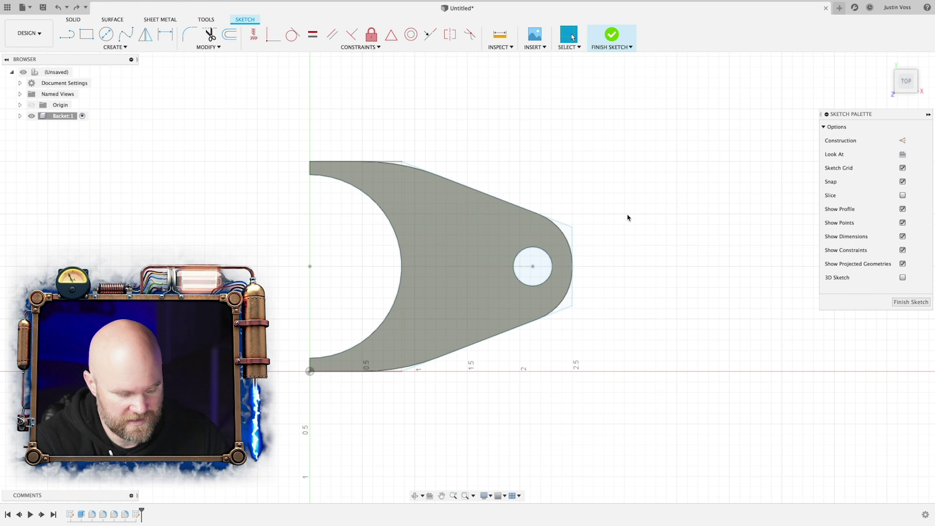
Project twelve bracket edges, including the lower-right arc and bottom edge, into the sketch
{"action": "key", "text": "p"}
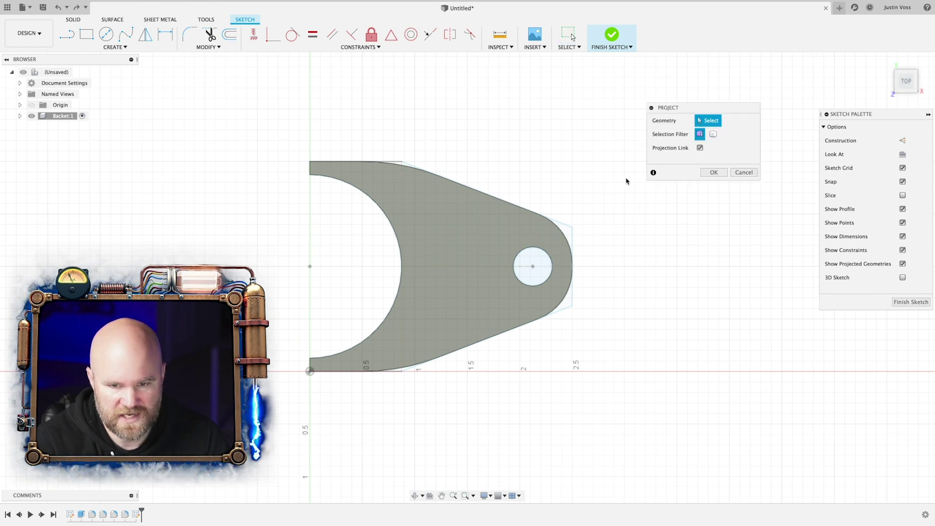
{"action": "left_click", "coordinate": [418, 188]}
{"action": "middle_click_drag", "start_coordinate": [432, 188], "coordinate": [433, 164], "text": "shift"}
{"action": "scroll", "coordinate": [432, 169], "scroll_direction": "up", "scroll_amount": 2}
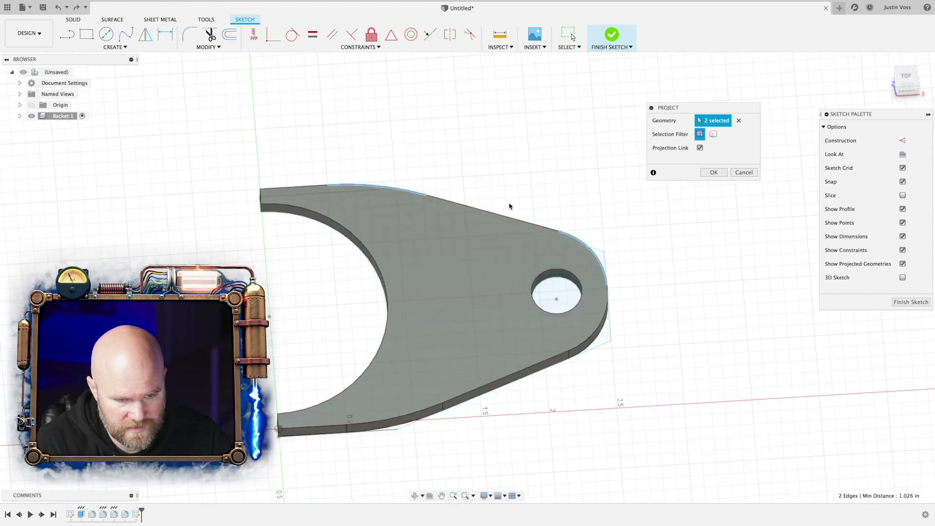
{"action": "left_click", "coordinate": [602, 330]}
{"action": "left_click", "coordinate": [512, 375]}
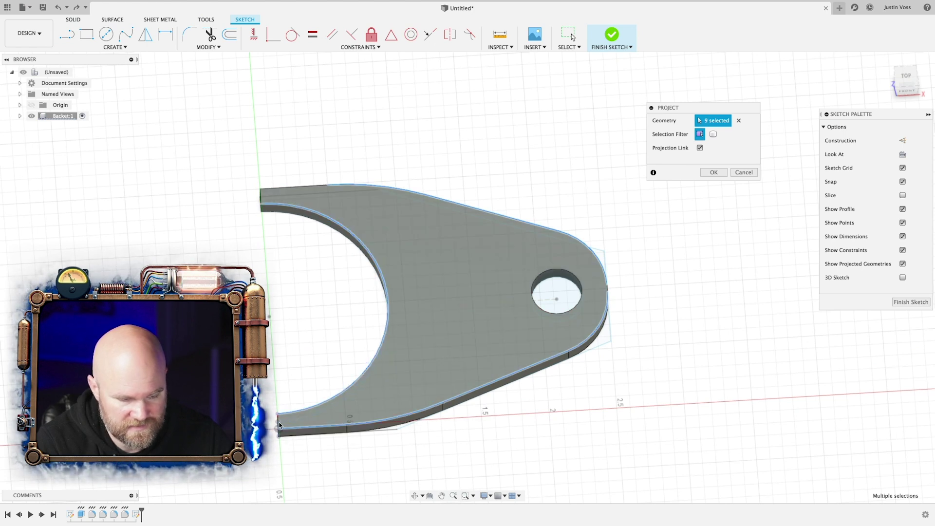
{"action": "middle_click_drag", "start_coordinate": [291, 387], "coordinate": [307, 416], "text": "shift"}
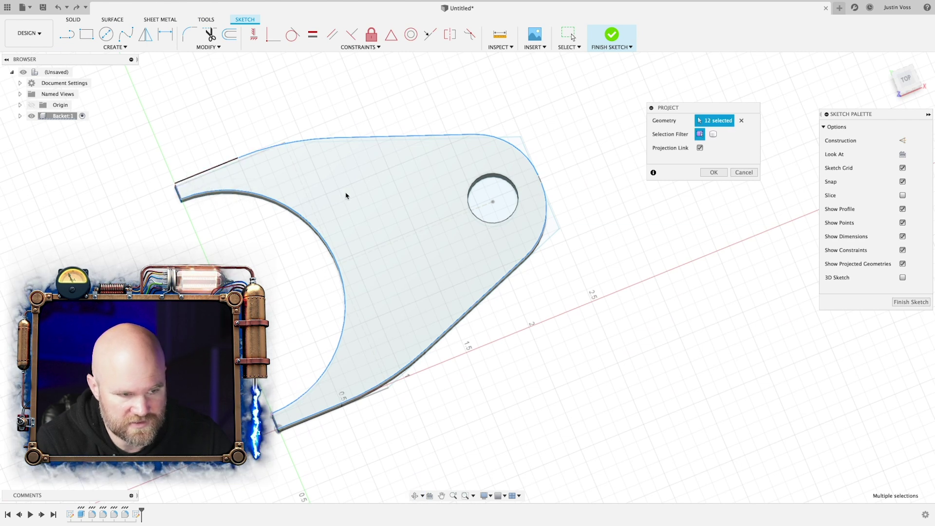
{"action": "left_click", "coordinate": [714, 173]}
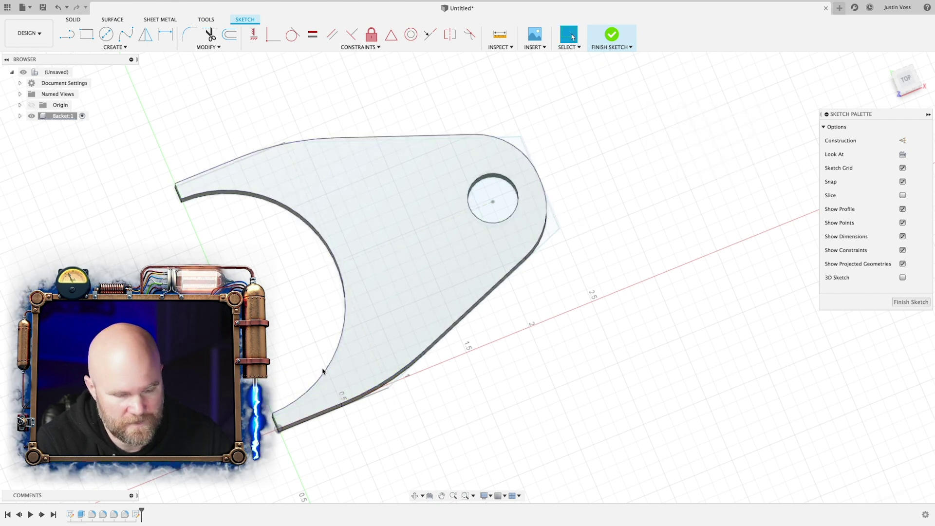
{"action": "middle_click_drag", "start_coordinate": [516, 224], "coordinate": [497, 219], "text": "shift"}
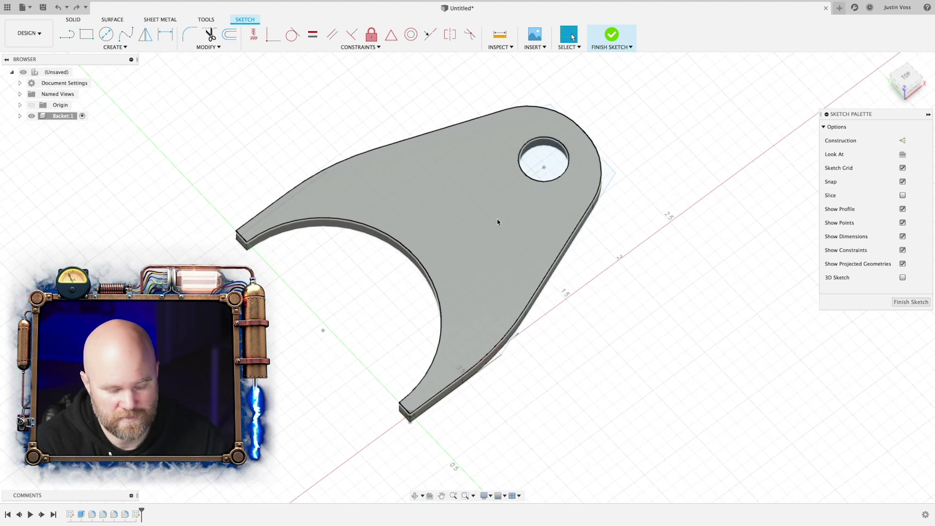
Project the bracket's entire top face as one selection into Sketch2
{"action": "key", "text": "p"}
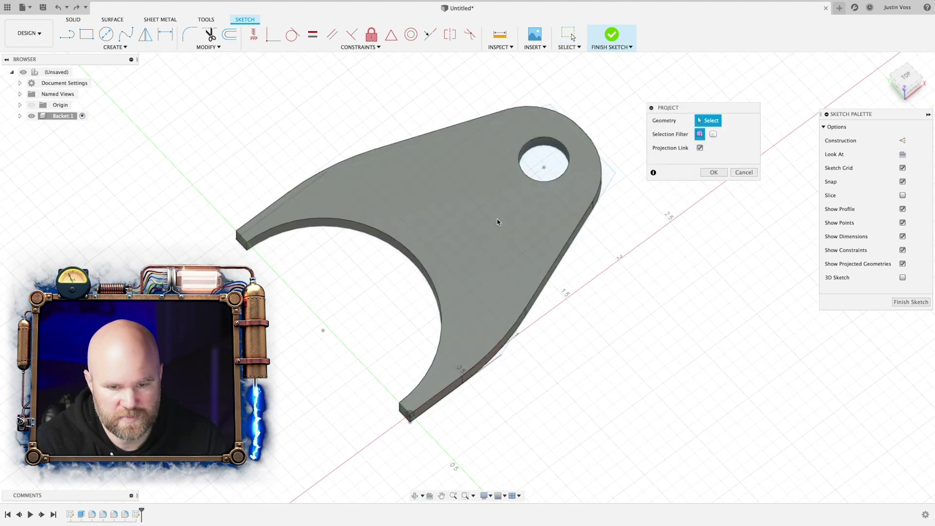
{"action": "left_click", "coordinate": [476, 237]}
{"action": "left_click", "coordinate": [479, 245]}
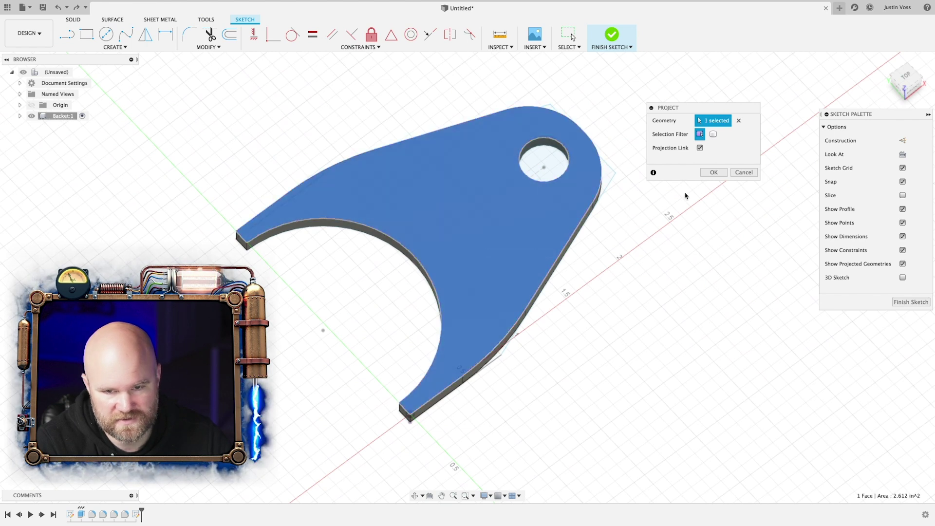
{"action": "left_click", "coordinate": [713, 172]}
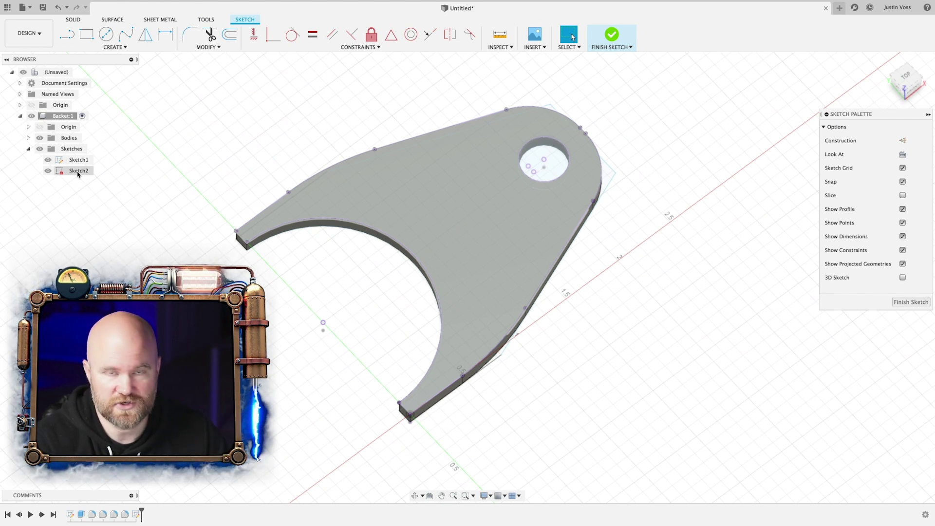
Choose Save As DXF for Sketch2 from the Browser
{"action": "right_click", "coordinate": [78, 172]}
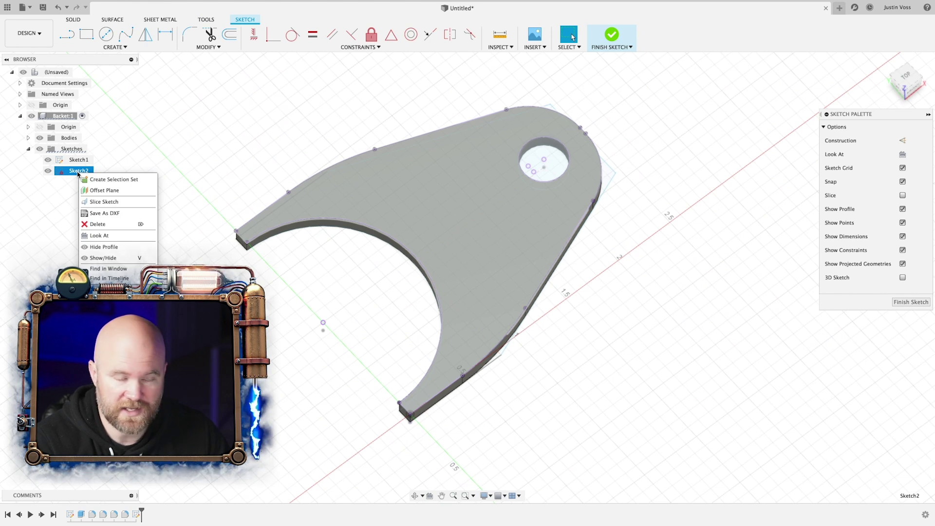
{"action": "left_click", "coordinate": [104, 219]}
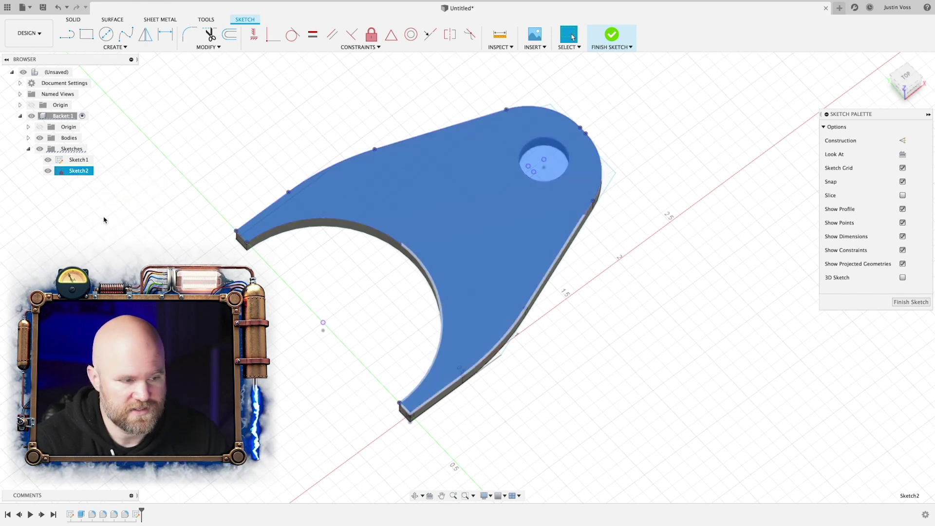